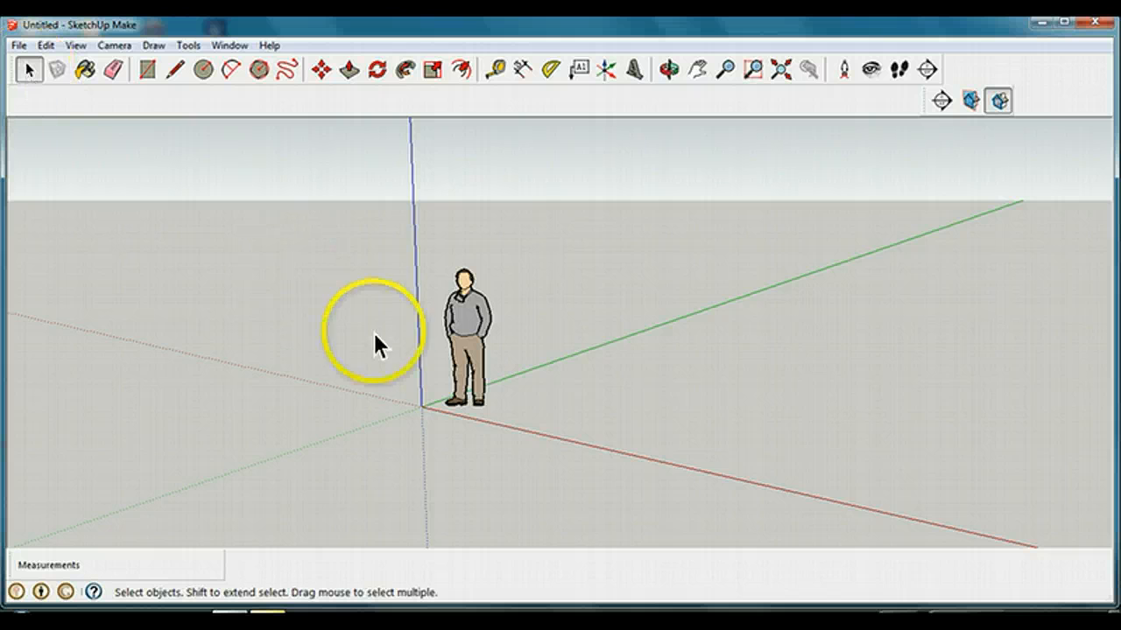
Step: Delete the default person figure and draw a 15' by 20' rectangle on the ground plane
{"action": "left_click", "coordinate": [465, 336]}
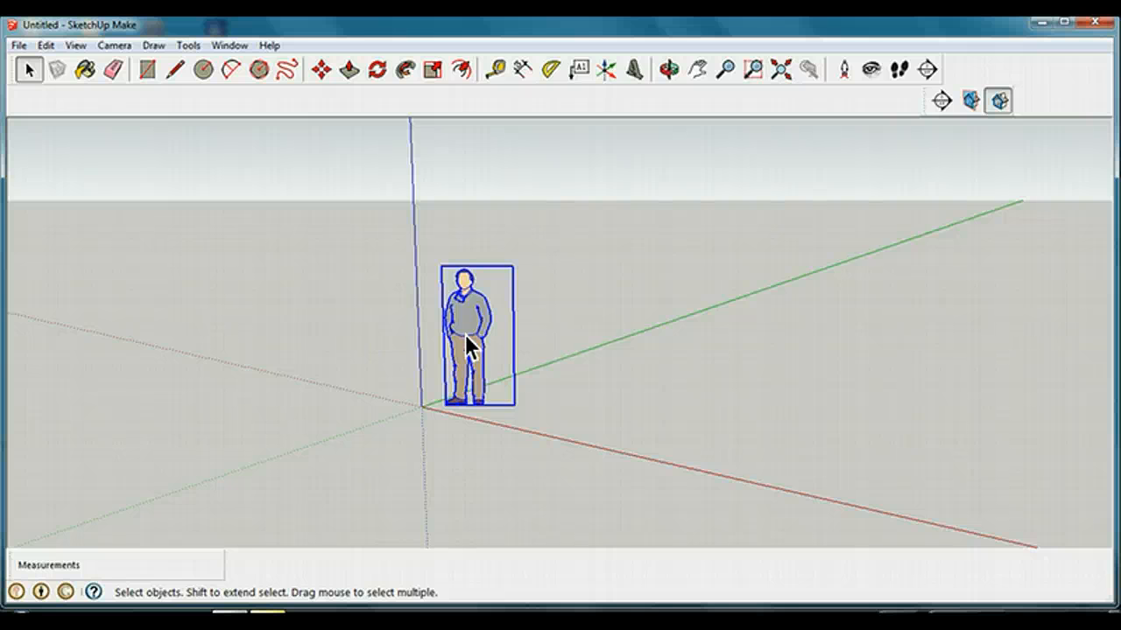
{"action": "key", "text": "Delete"}
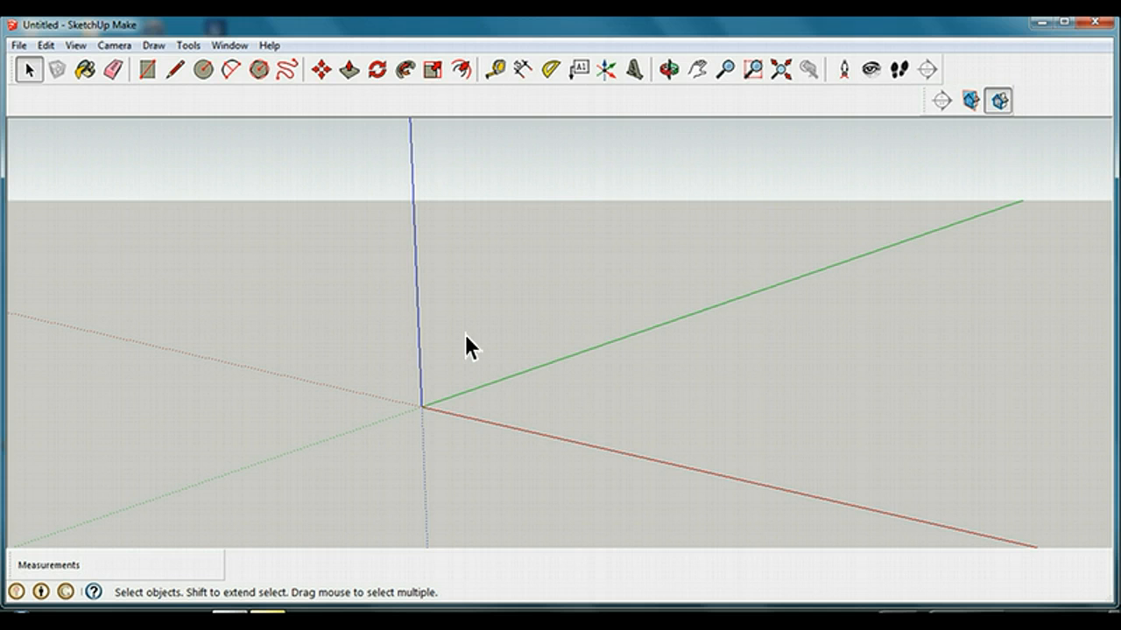
{"action": "left_click", "coordinate": [149, 72]}
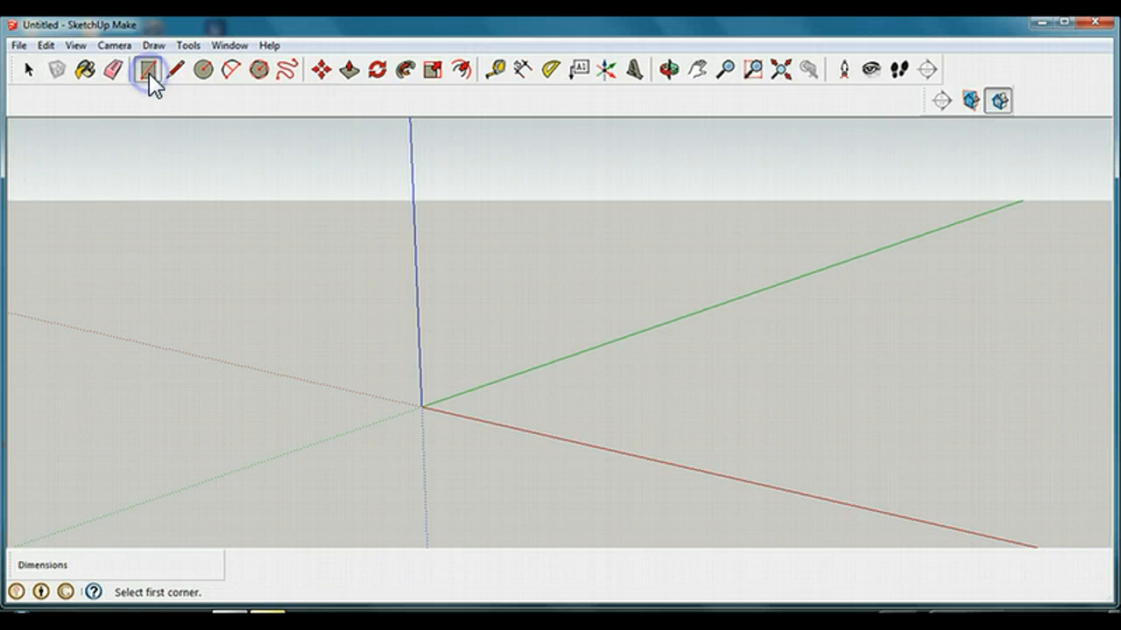
{"action": "left_click", "coordinate": [143, 431]}
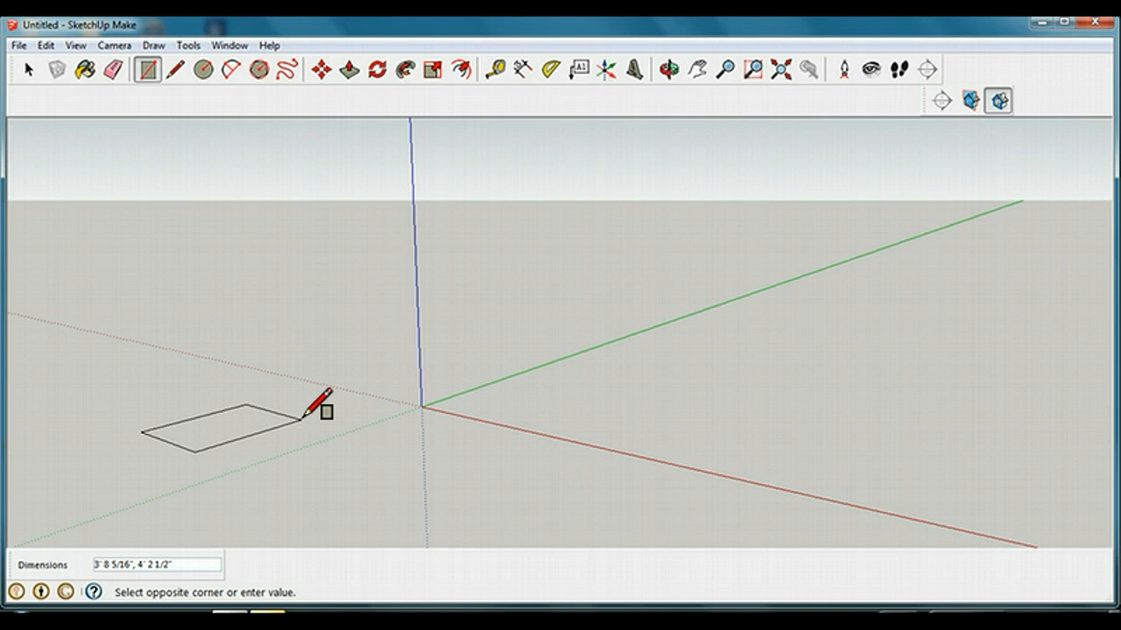
{"action": "type", "text": "15',20"}
{"action": "key", "text": "Return"}
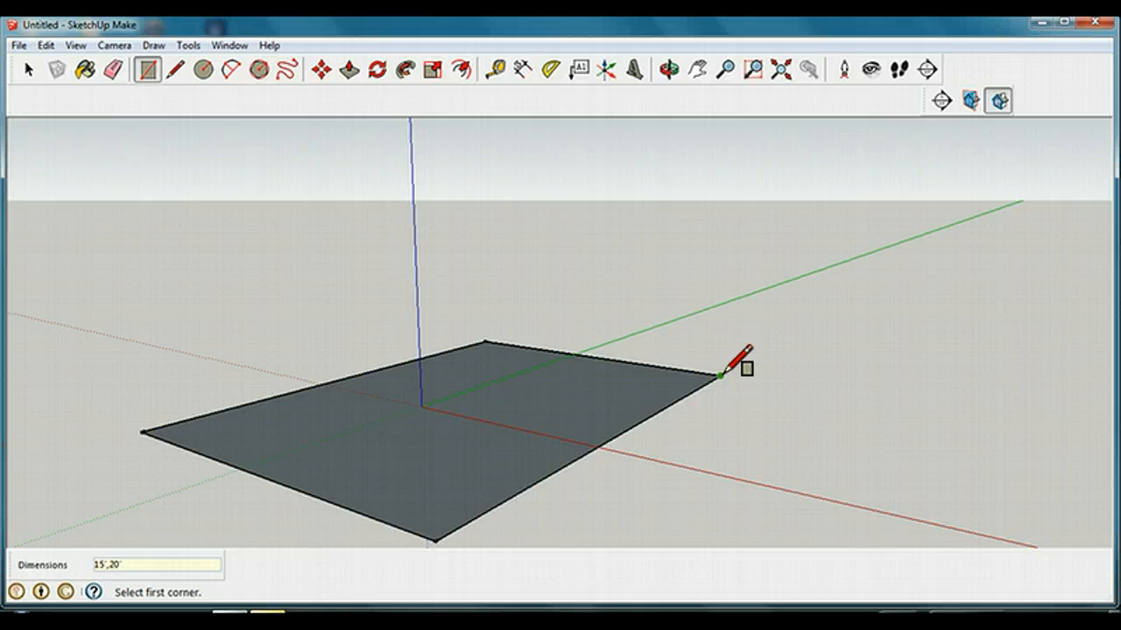
Step: Draw a 10' by 10' rectangle on the ground, starting from the far corner of the large rectangle and adjoining its edge
{"action": "left_click", "coordinate": [719, 375]}
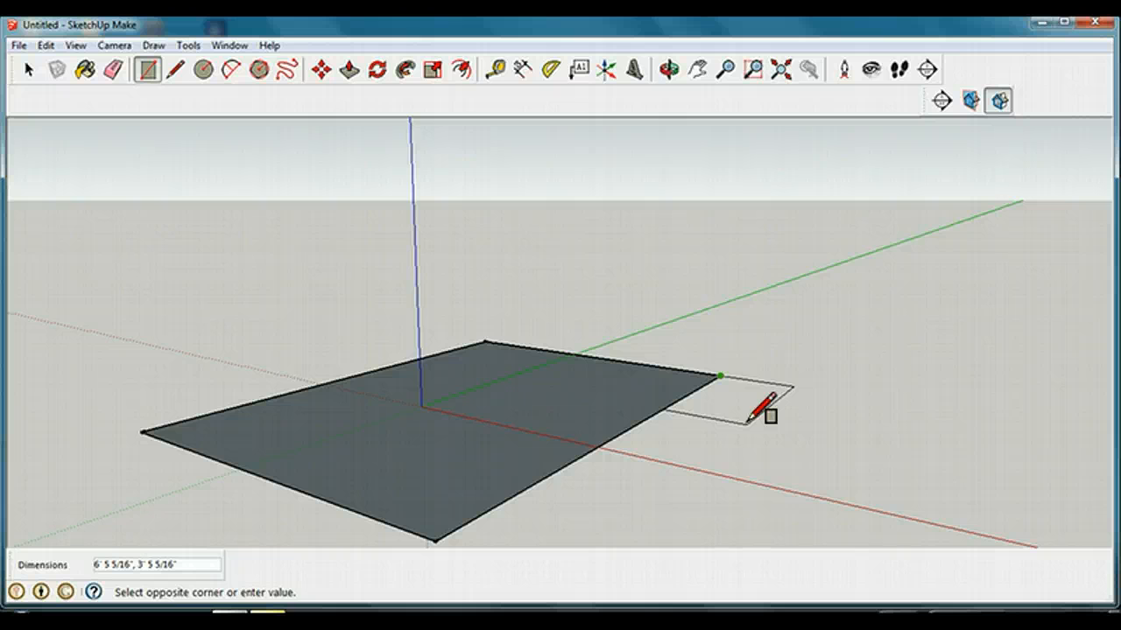
{"action": "type", "text": "10',10"}
{"action": "key", "text": "Return"}
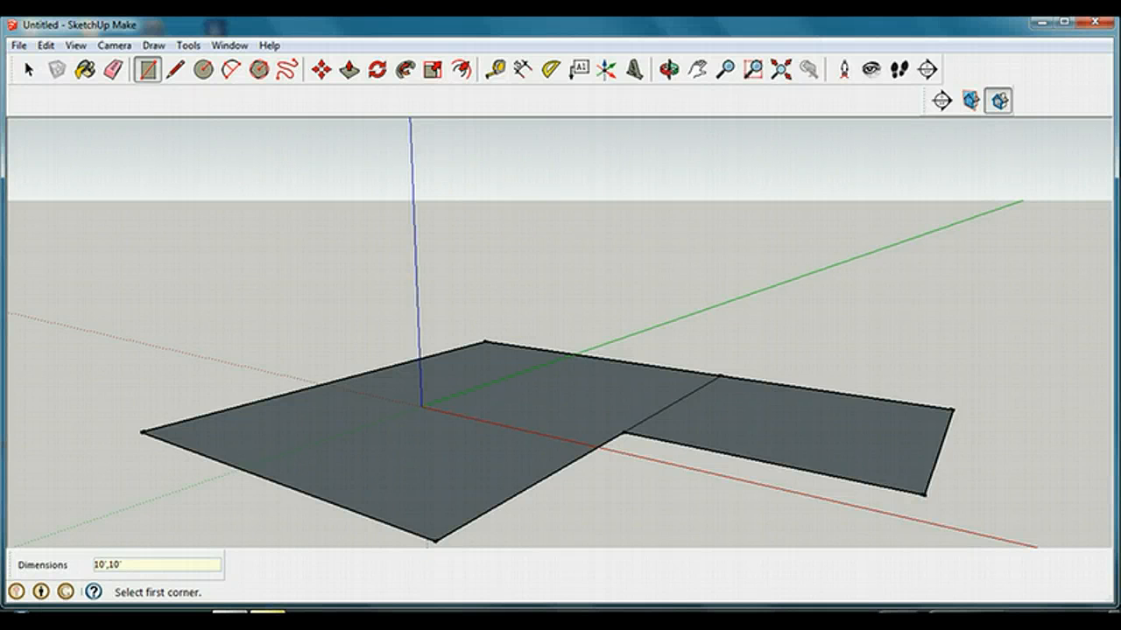
Step: Erase the edge shared by the two rectangles to merge them into one L-shaped face
{"action": "left_click", "coordinate": [46, 46]}
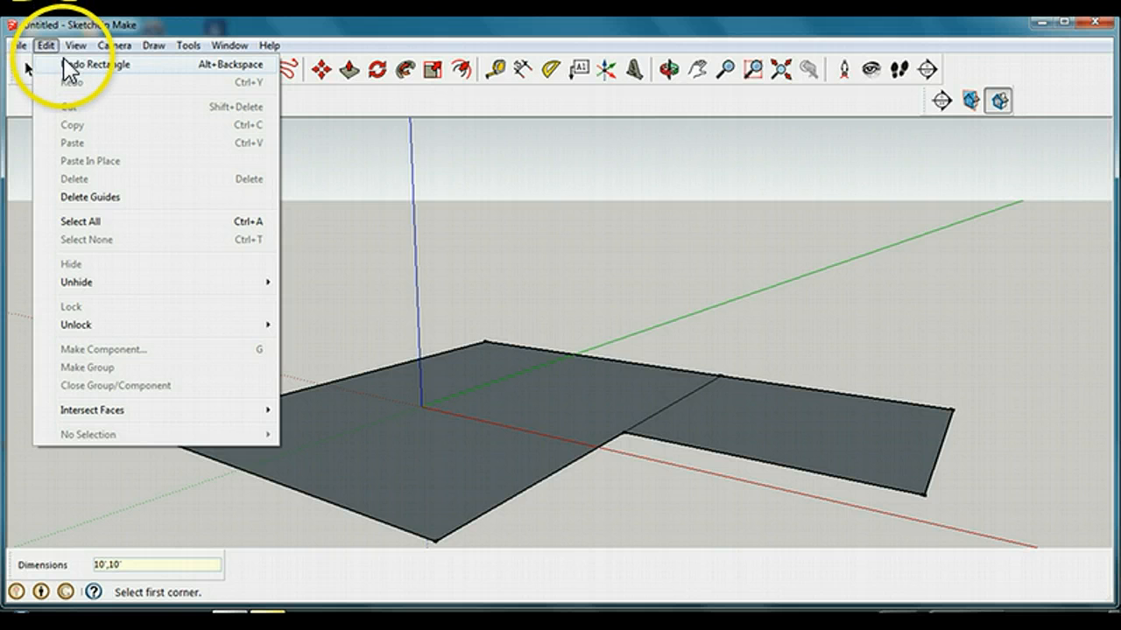
{"action": "left_click", "coordinate": [47, 43]}
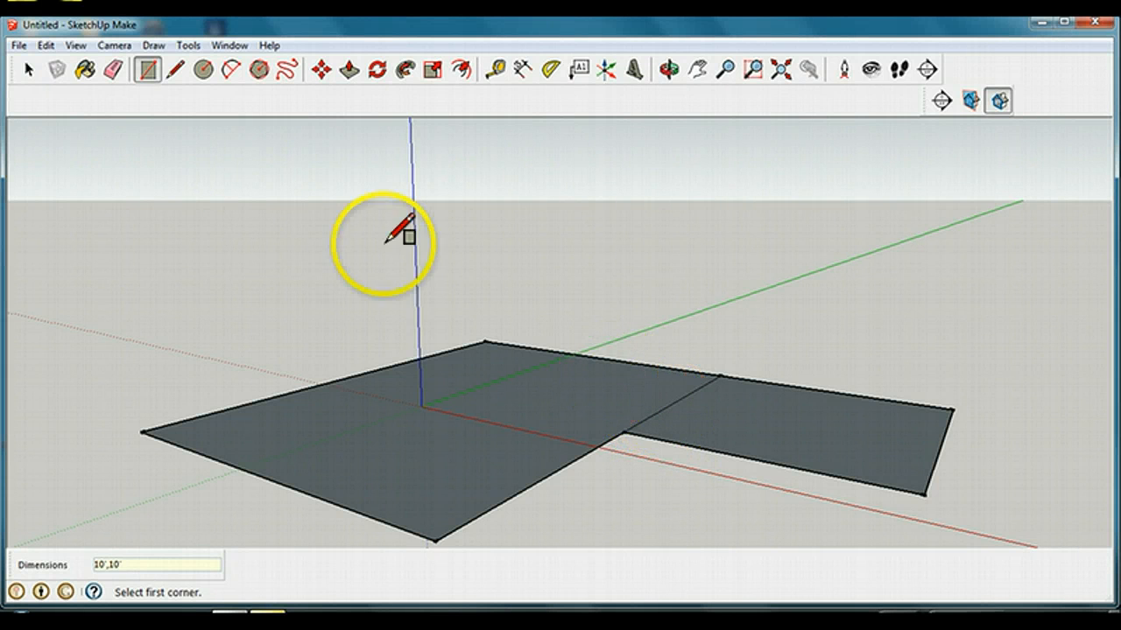
{"action": "left_click", "coordinate": [114, 72]}
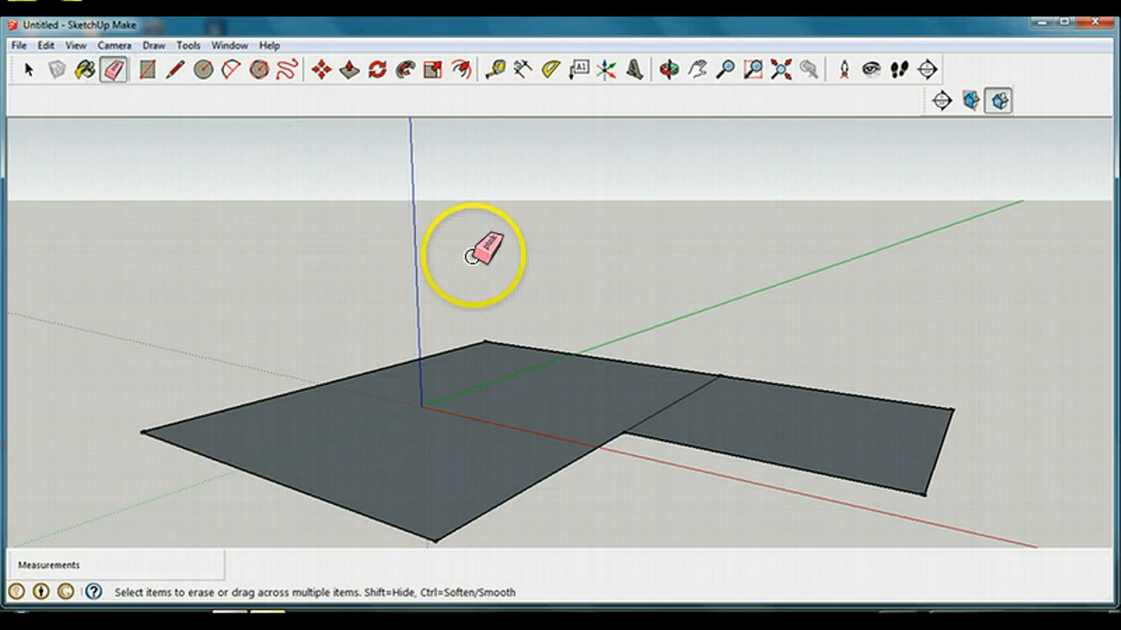
{"action": "left_click", "coordinate": [676, 398]}
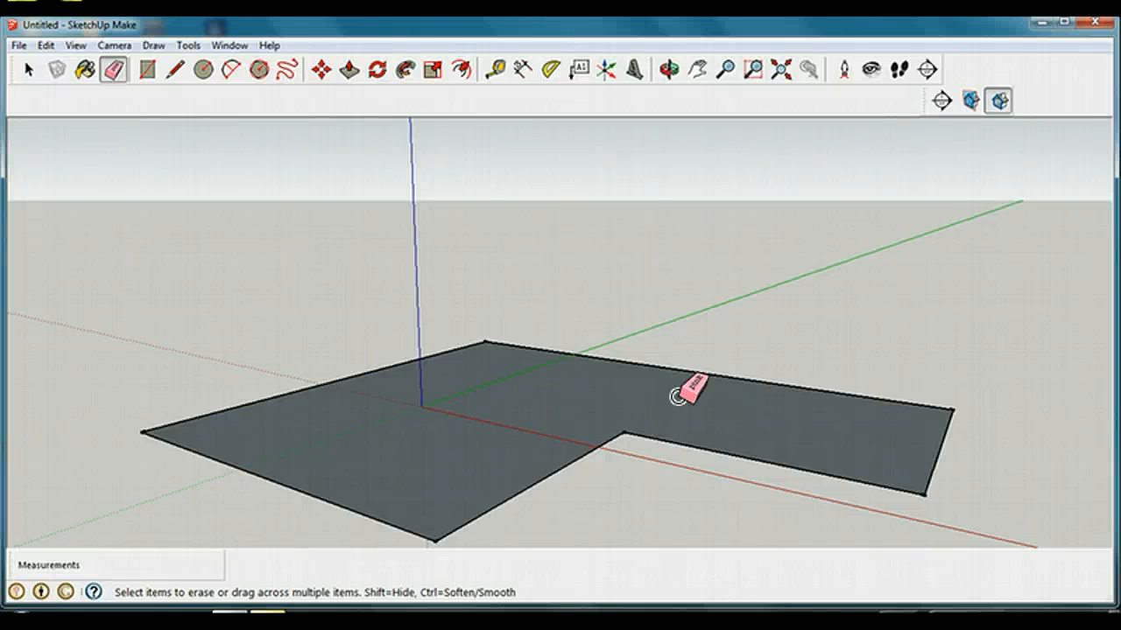
Step: Push/Pull the L-shaped face up 12' to form the building's walls
{"action": "left_click", "coordinate": [351, 81]}
{"action": "scroll", "coordinate": [405, 307], "scroll_direction": "down", "scroll_amount": 5}
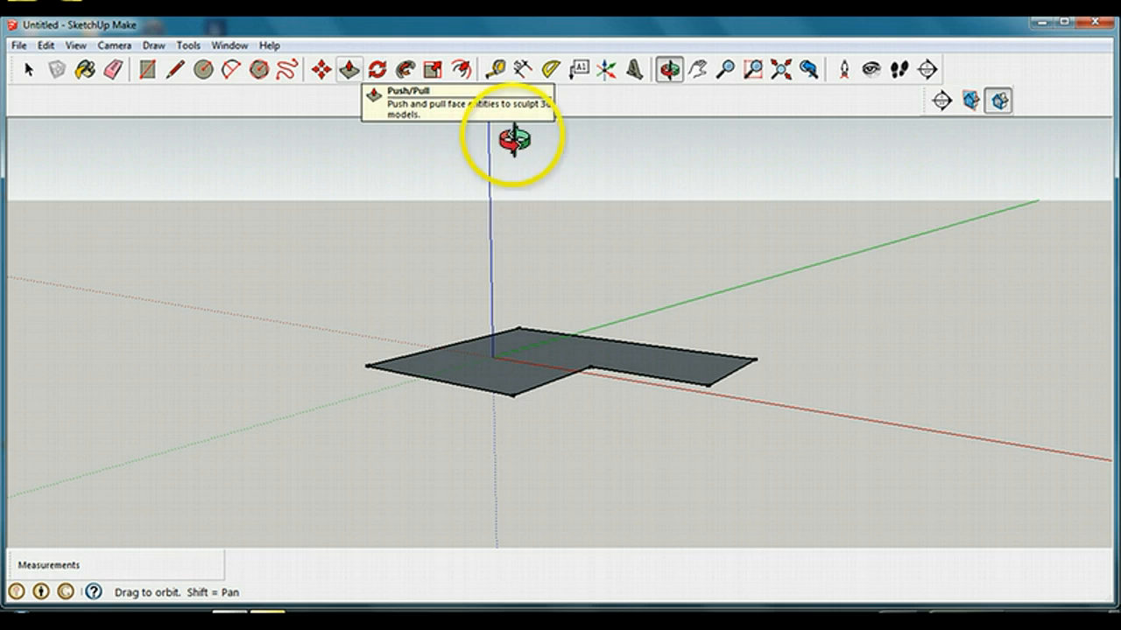
{"action": "left_click", "coordinate": [670, 69]}
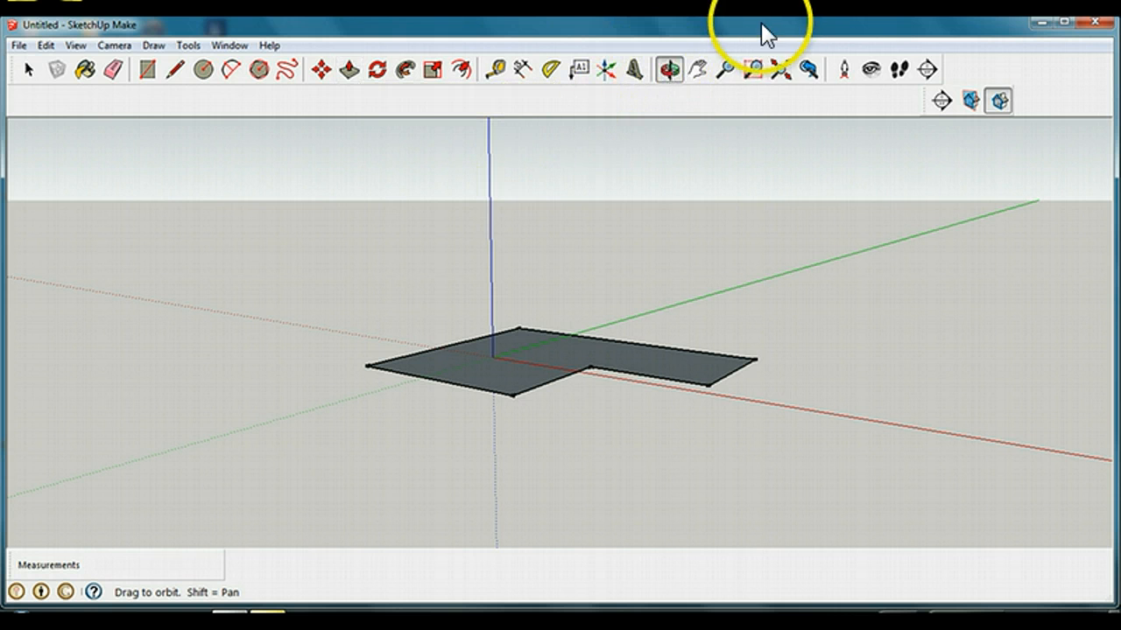
{"action": "left_click", "coordinate": [725, 69]}
{"action": "left_click_drag", "start_coordinate": [583, 312], "coordinate": [568, 237]}
{"action": "left_click", "coordinate": [670, 69]}
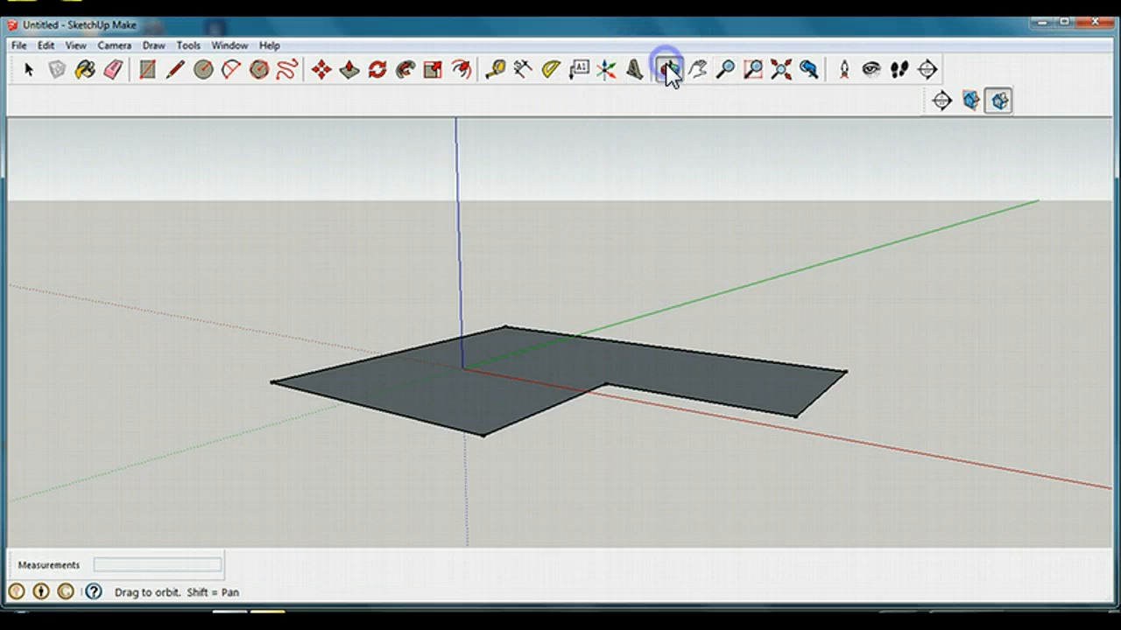
{"action": "left_click_drag", "start_coordinate": [560, 339], "coordinate": [557, 333]}
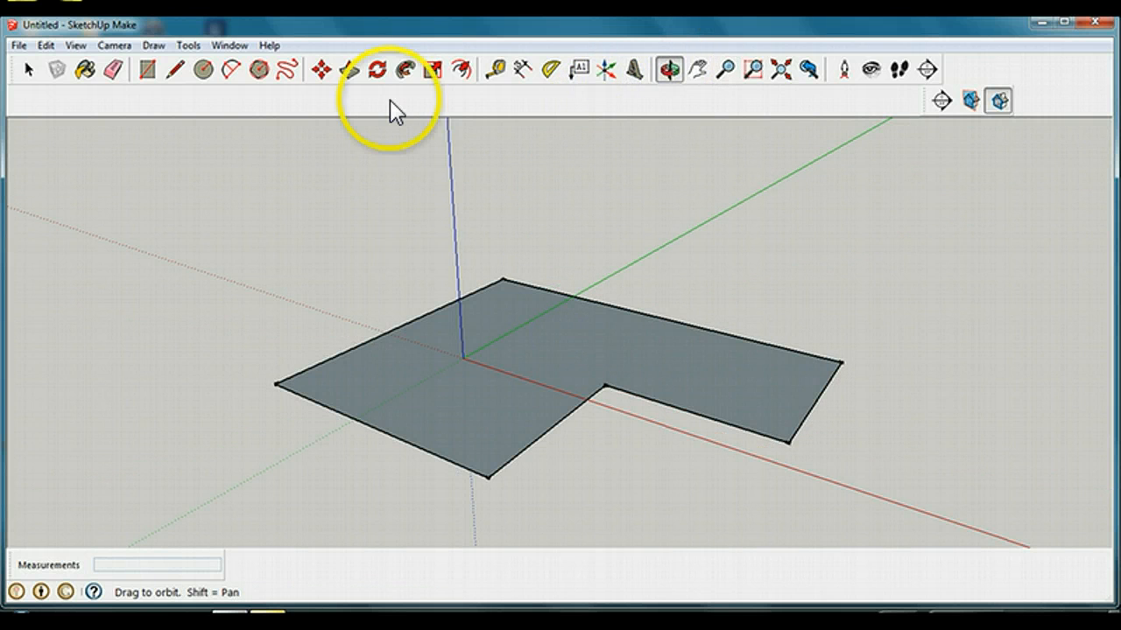
{"action": "left_click", "coordinate": [348, 70]}
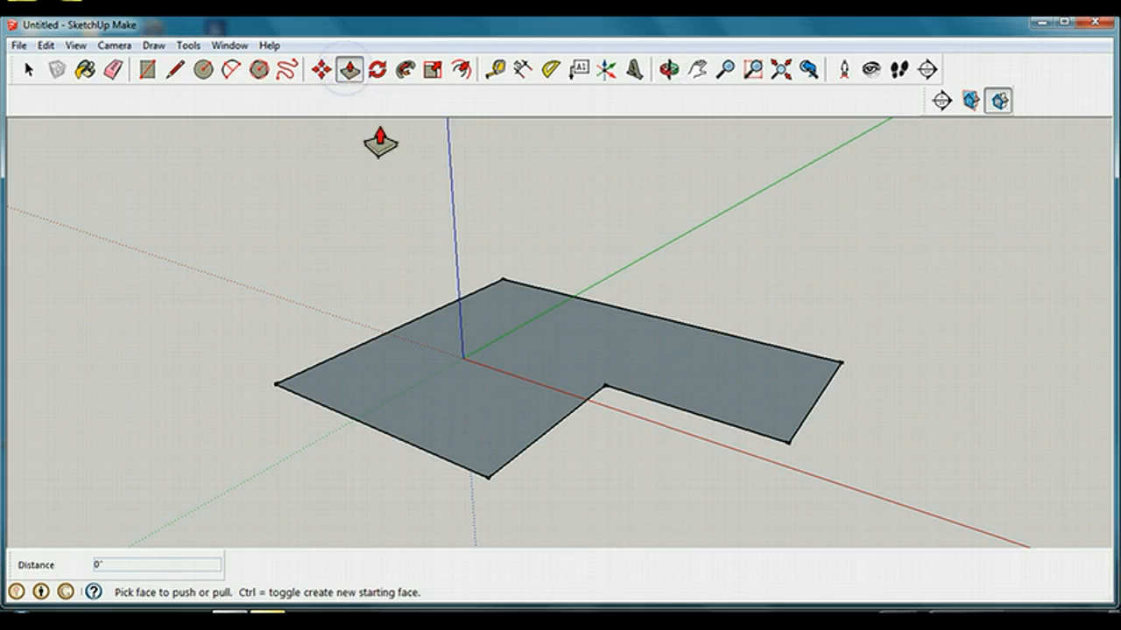
{"action": "left_click", "coordinate": [467, 354]}
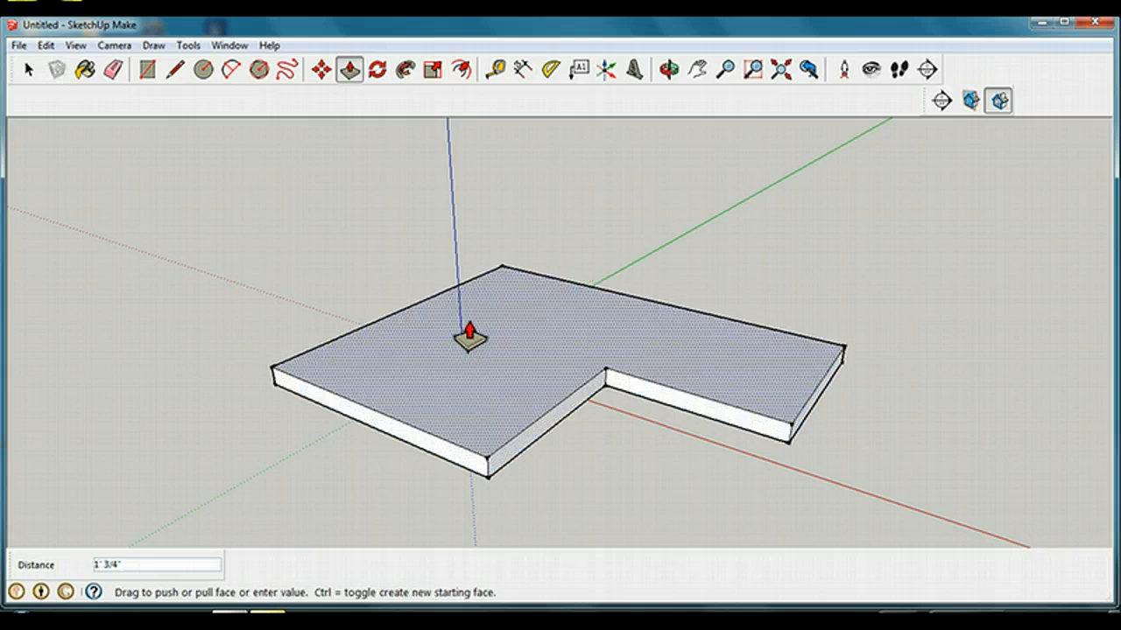
{"action": "type", "text": "12"}
{"action": "key", "text": "Return"}
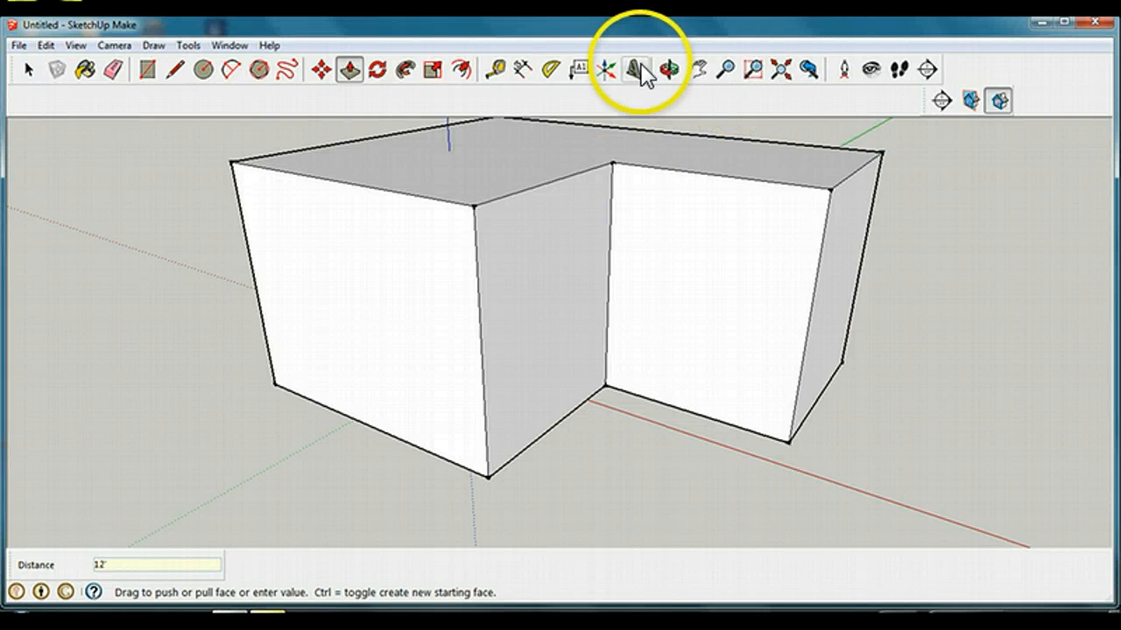
Step: Draw connected ridge lines on the top face, from one wing's end-edge midpoint to the centre junction and out to the other wing's end-edge midpoint
{"action": "left_click", "coordinate": [724, 70]}
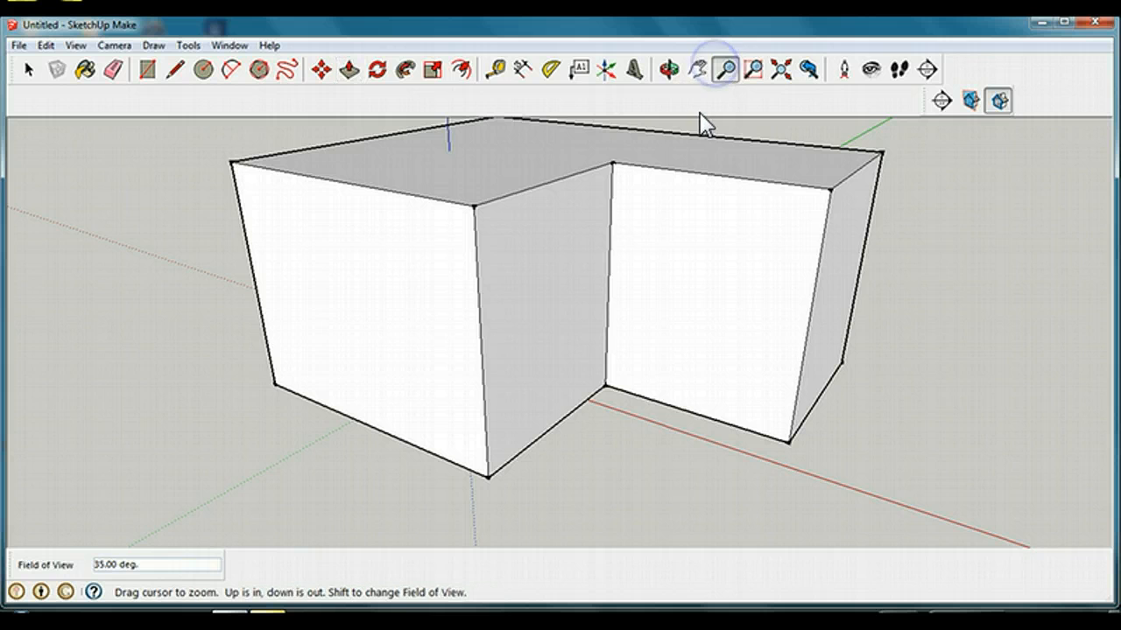
{"action": "left_click_drag", "start_coordinate": [703, 131], "coordinate": [702, 166]}
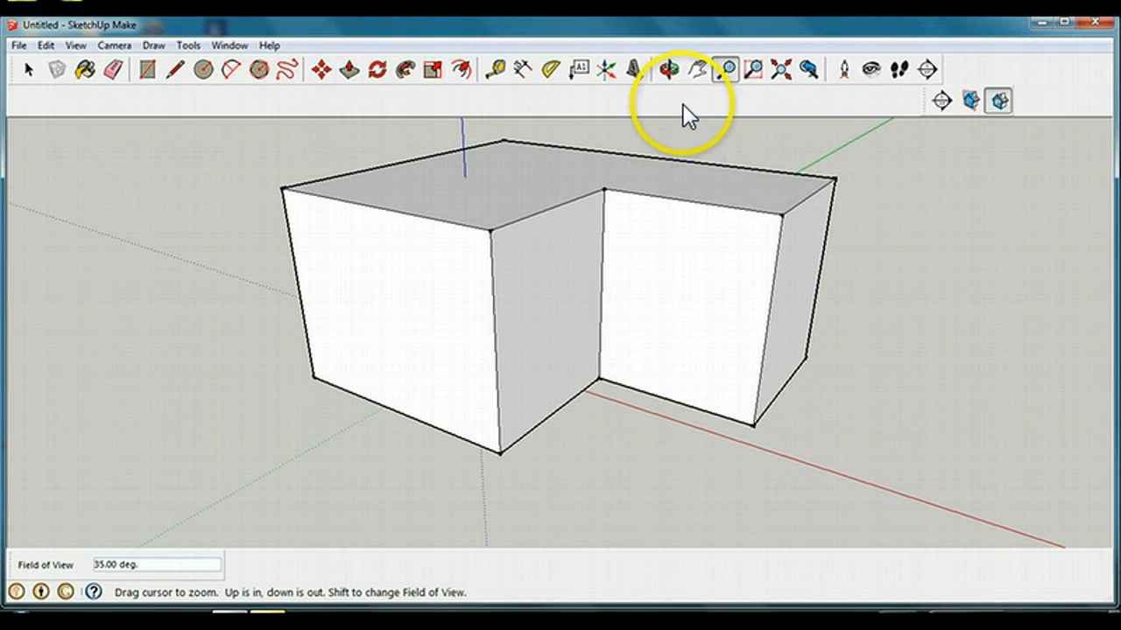
{"action": "left_click", "coordinate": [668, 70]}
{"action": "left_click_drag", "start_coordinate": [653, 122], "coordinate": [645, 193]}
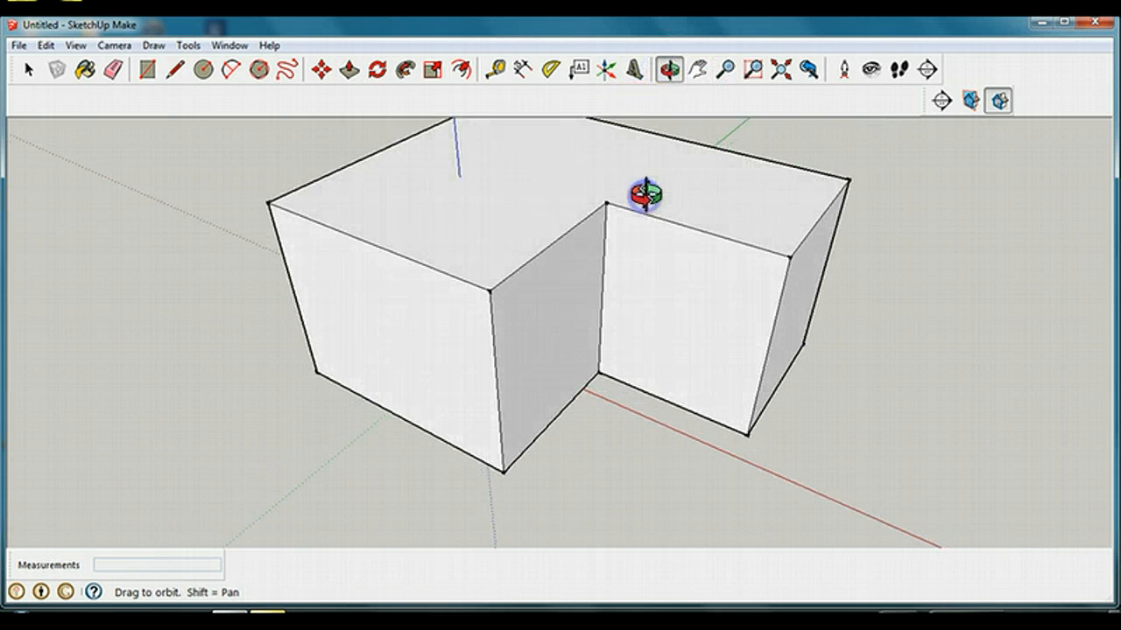
{"action": "left_click", "coordinate": [724, 70]}
{"action": "left_click", "coordinate": [697, 70]}
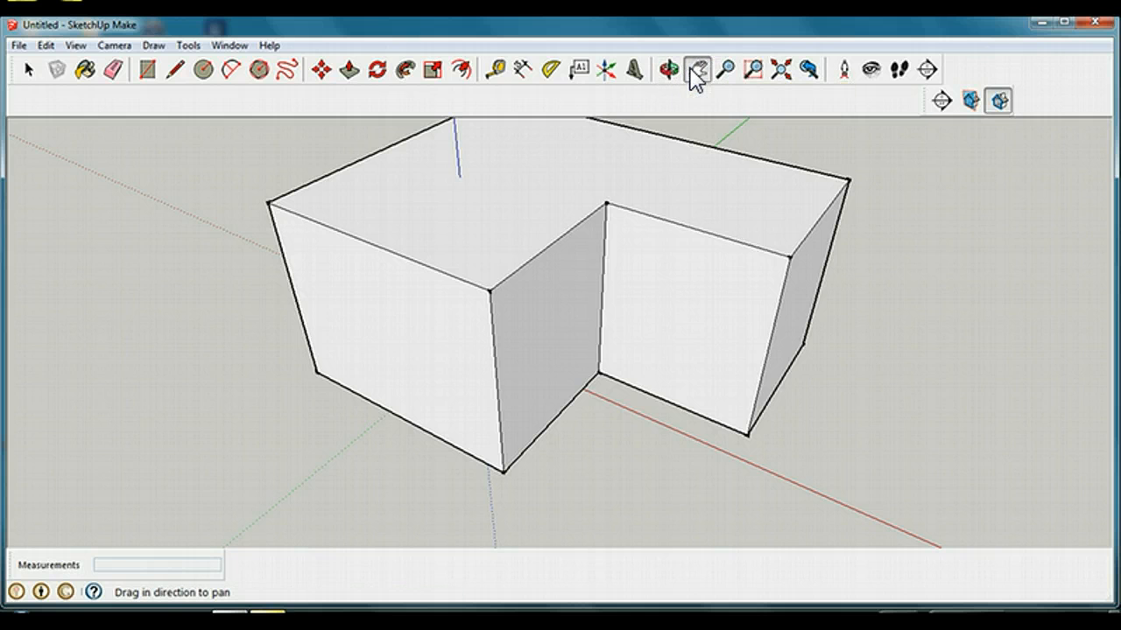
{"action": "left_click_drag", "start_coordinate": [665, 154], "coordinate": [652, 254]}
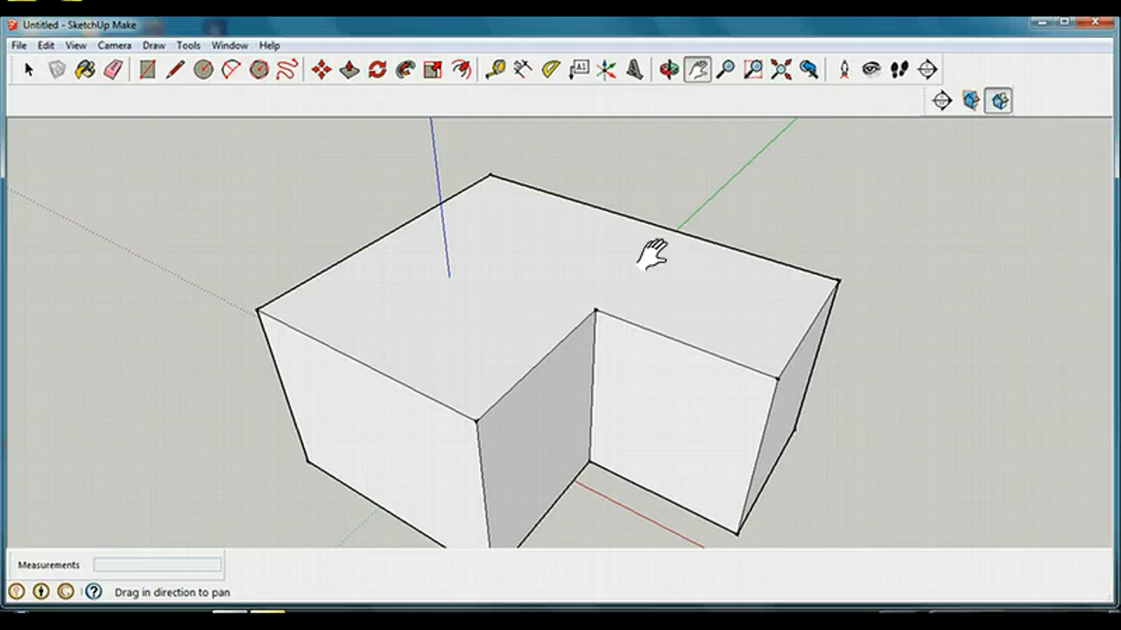
{"action": "left_click", "coordinate": [178, 72]}
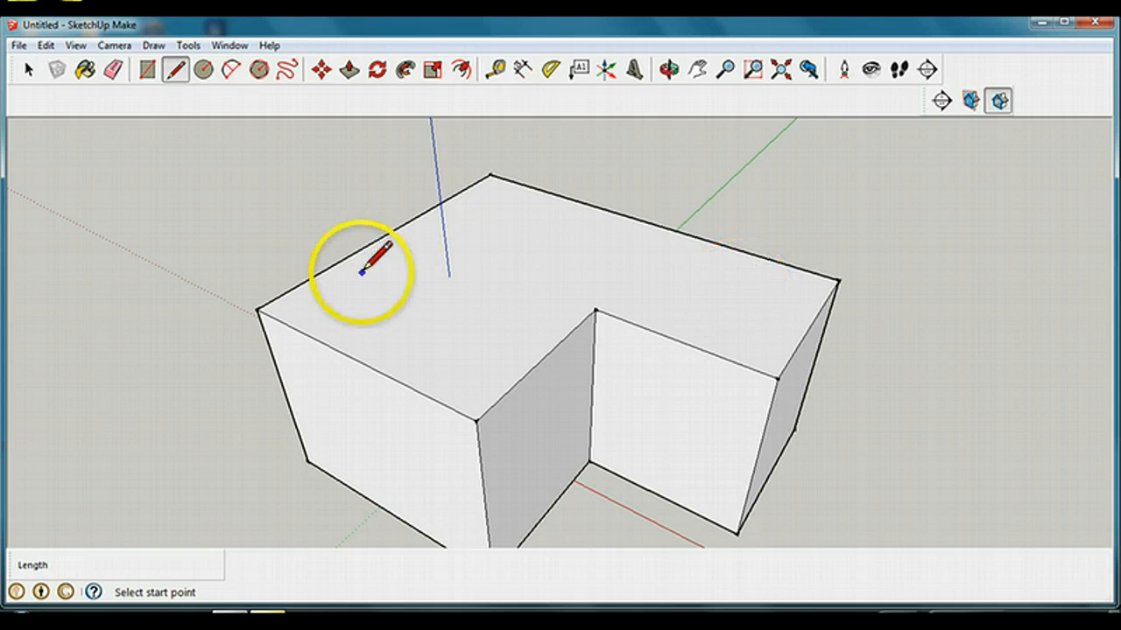
{"action": "left_click", "coordinate": [354, 359]}
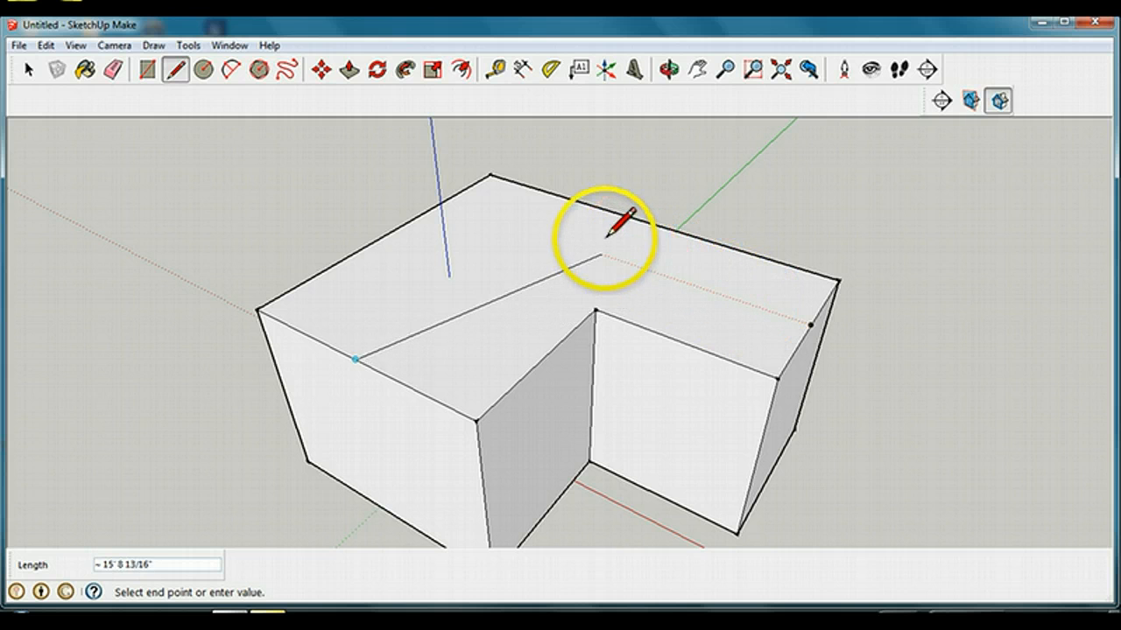
{"action": "left_click", "coordinate": [537, 229]}
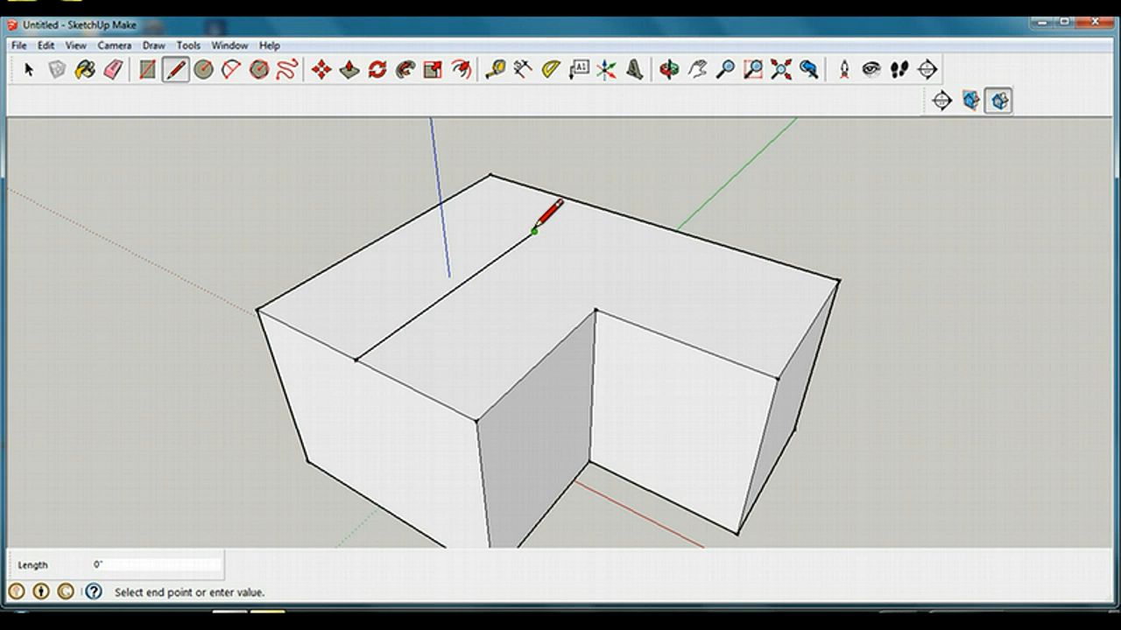
{"action": "left_click", "coordinate": [810, 324]}
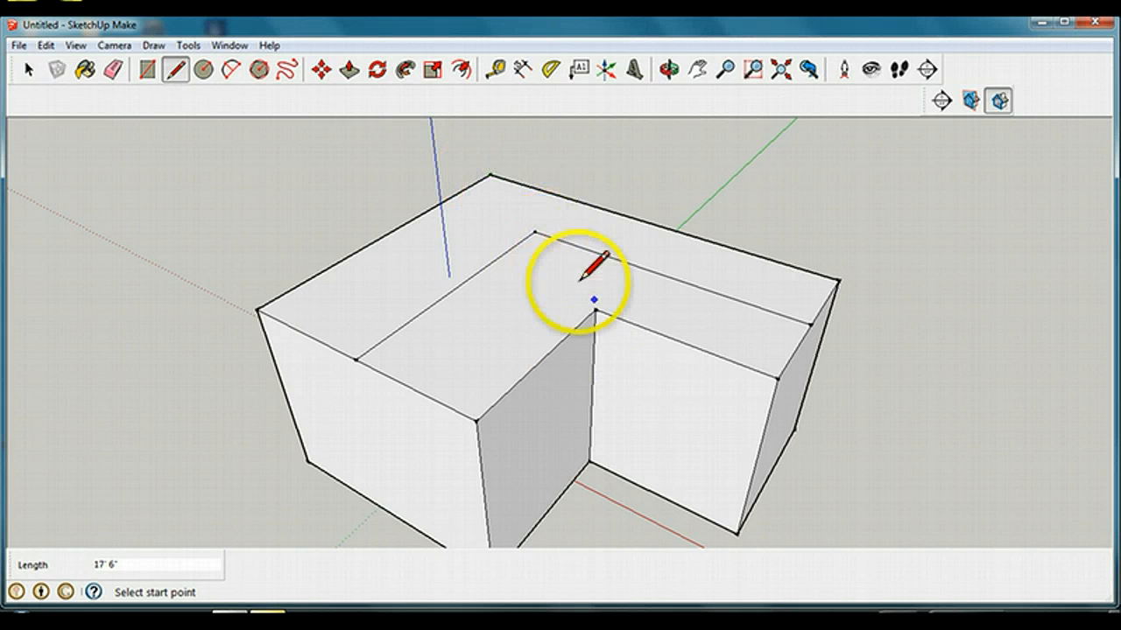
Step: Draw diagonal lines on the top face connecting the outer corner and the inner corner to the ridge junction
{"action": "left_click", "coordinate": [488, 176]}
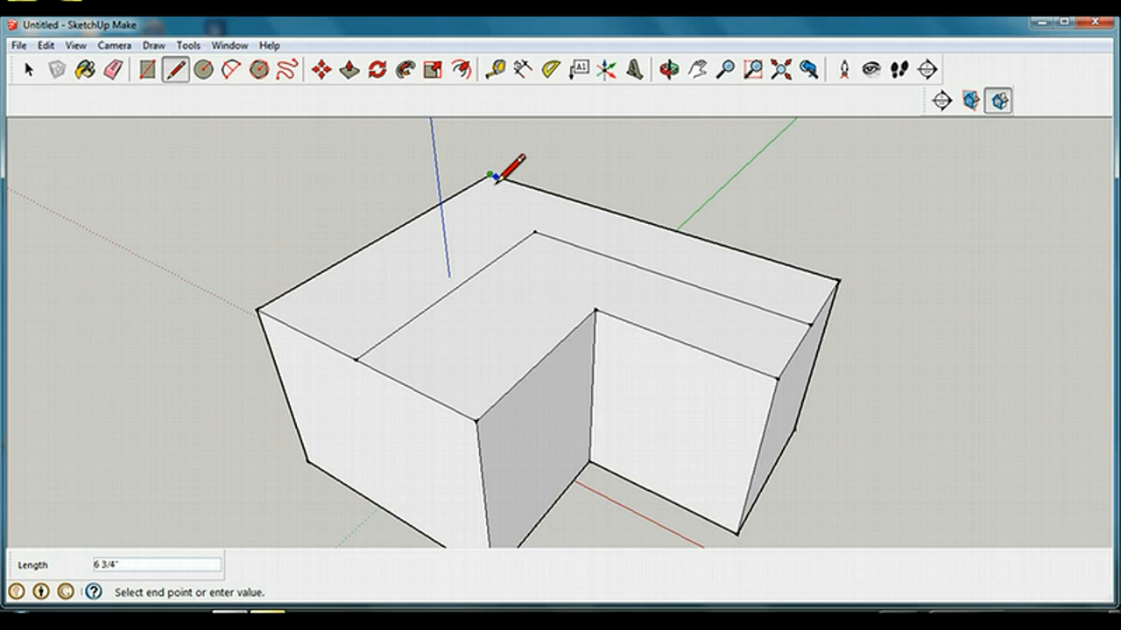
{"action": "left_click", "coordinate": [534, 232]}
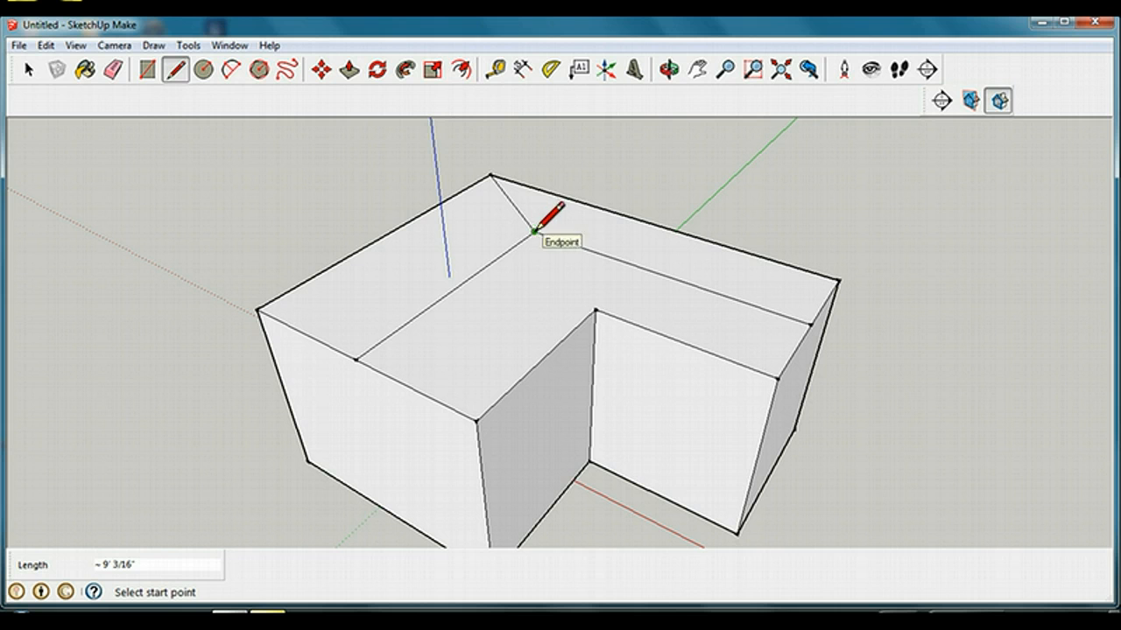
{"action": "left_click", "coordinate": [533, 232]}
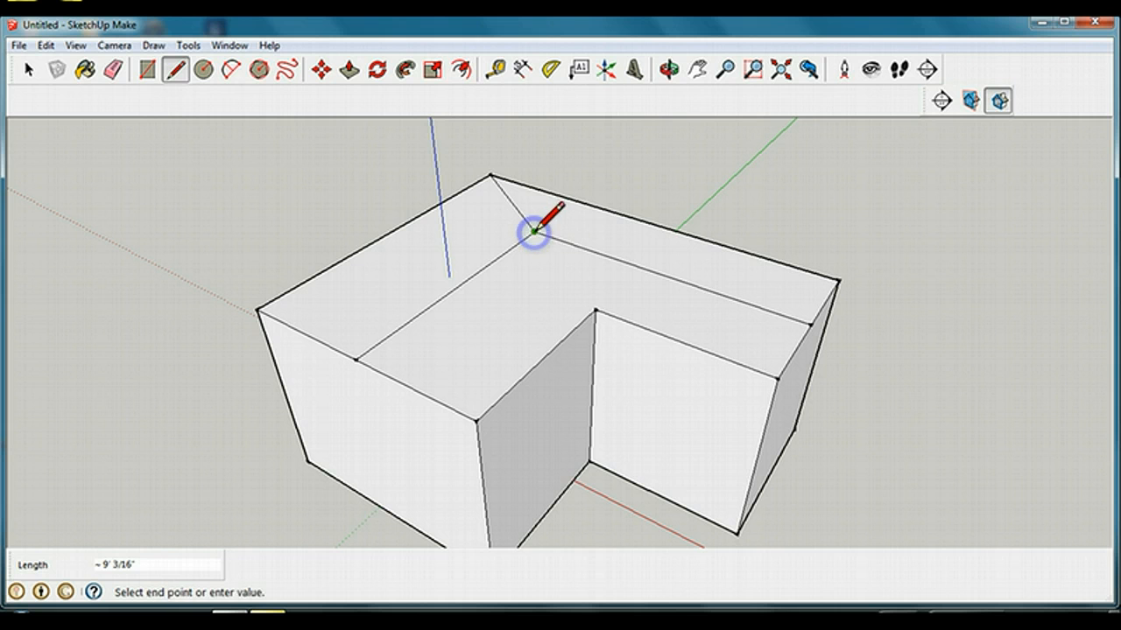
{"action": "left_click", "coordinate": [595, 308]}
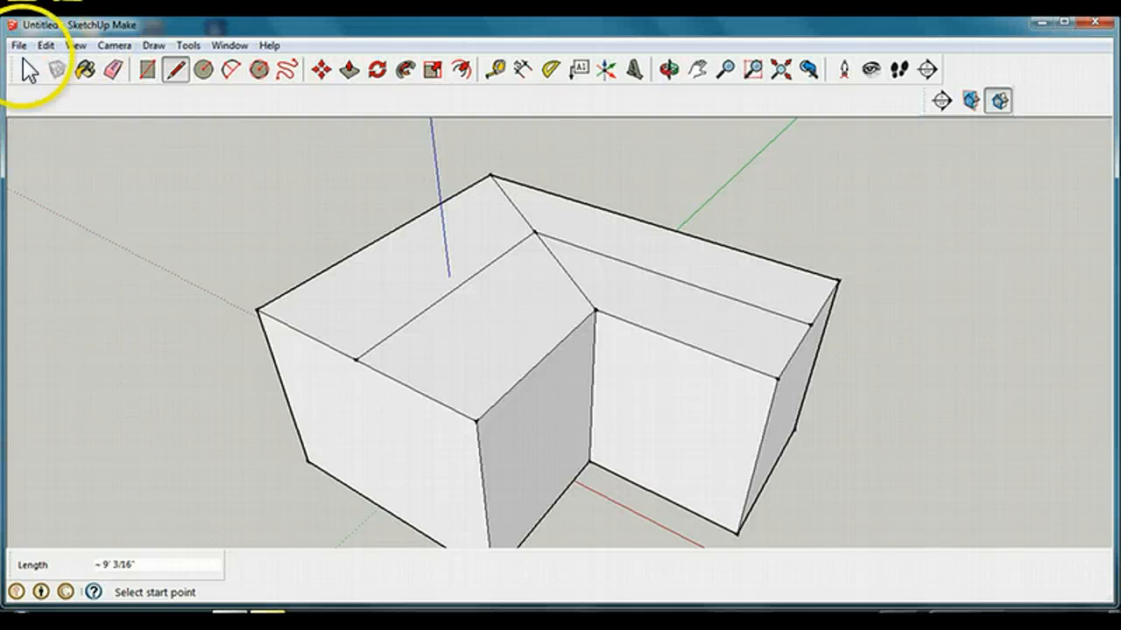
Step: Select both ridge lines on the top face and move them straight up 5' to form the gable roof
{"action": "left_click", "coordinate": [28, 70]}
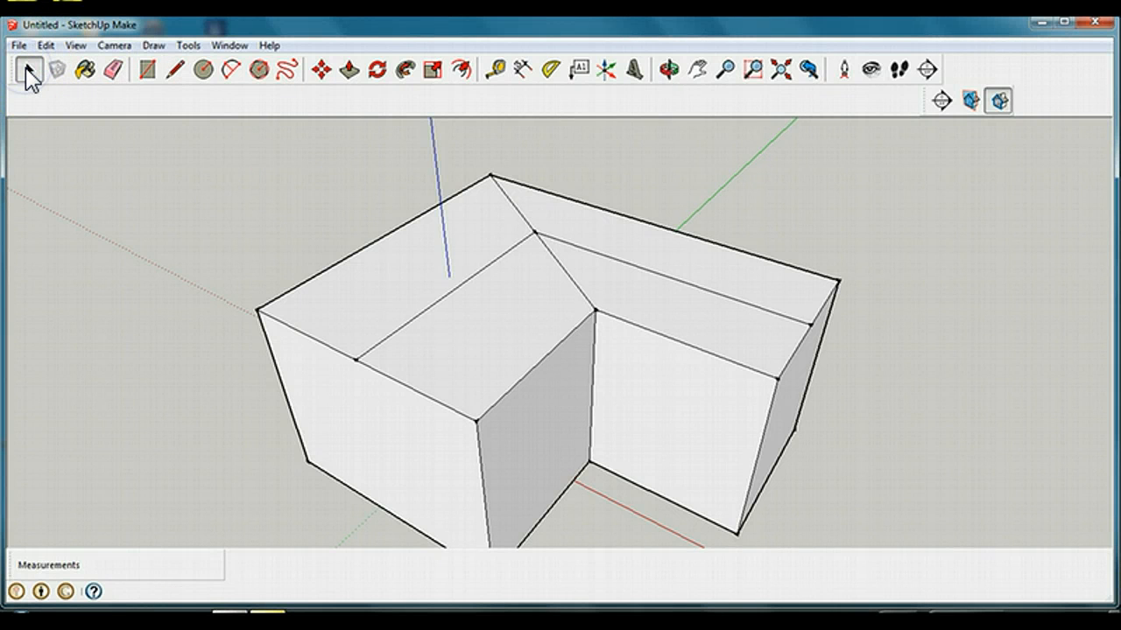
{"action": "left_click", "coordinate": [447, 297]}
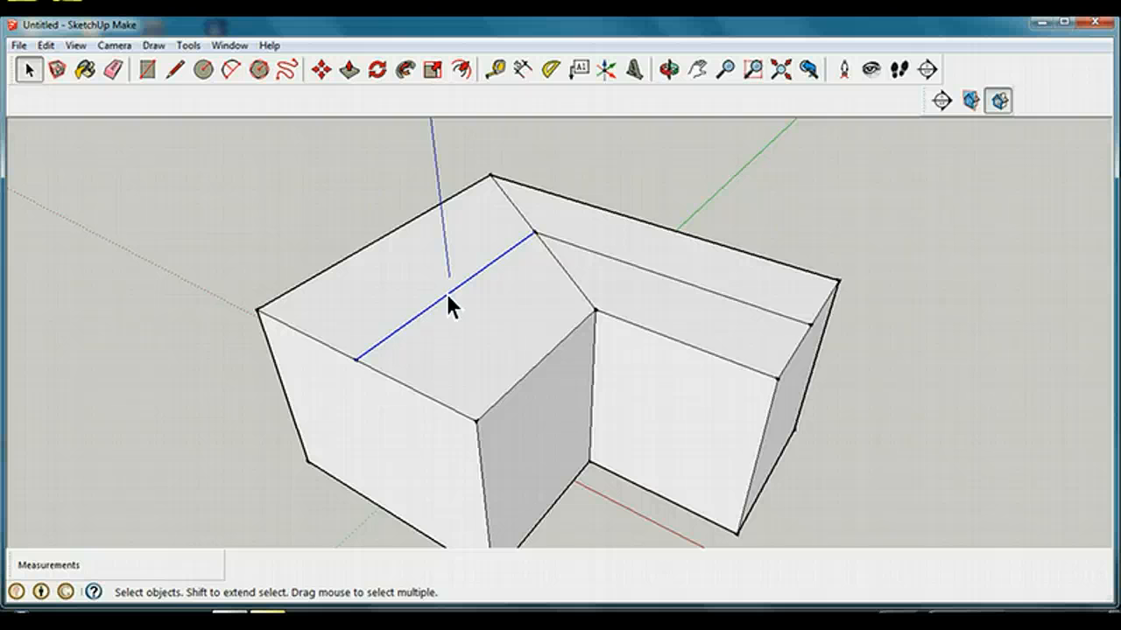
{"action": "left_click", "coordinate": [666, 276], "text": "ctrl"}
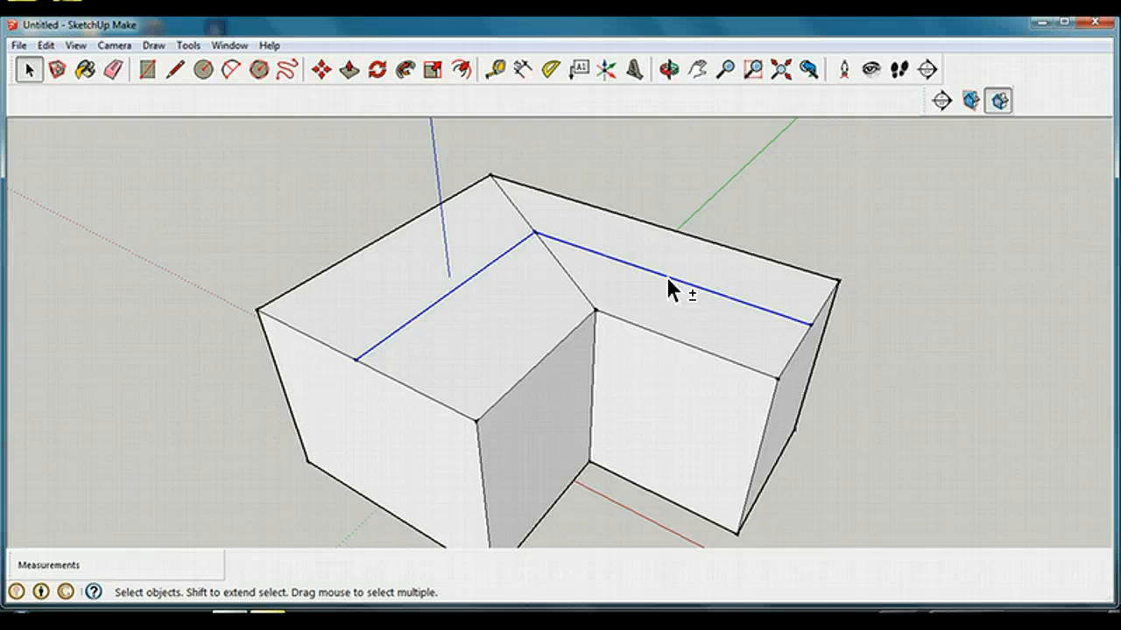
{"action": "middle_click_drag", "start_coordinate": [666, 276], "coordinate": [580, 322]}
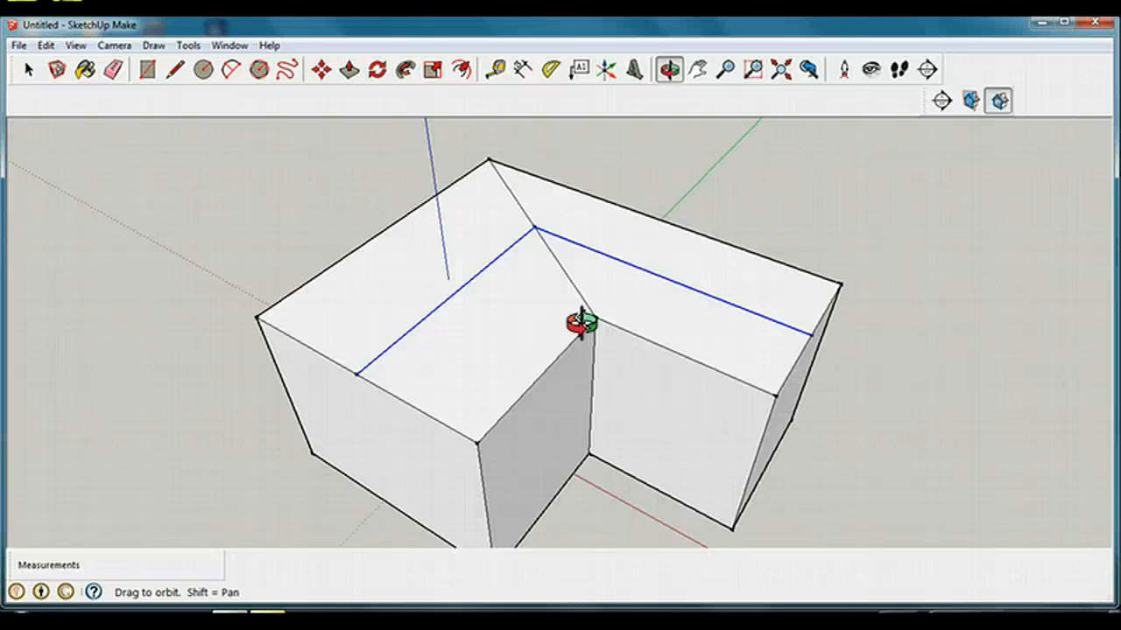
{"action": "left_click_drag", "start_coordinate": [581, 324], "coordinate": [588, 205]}
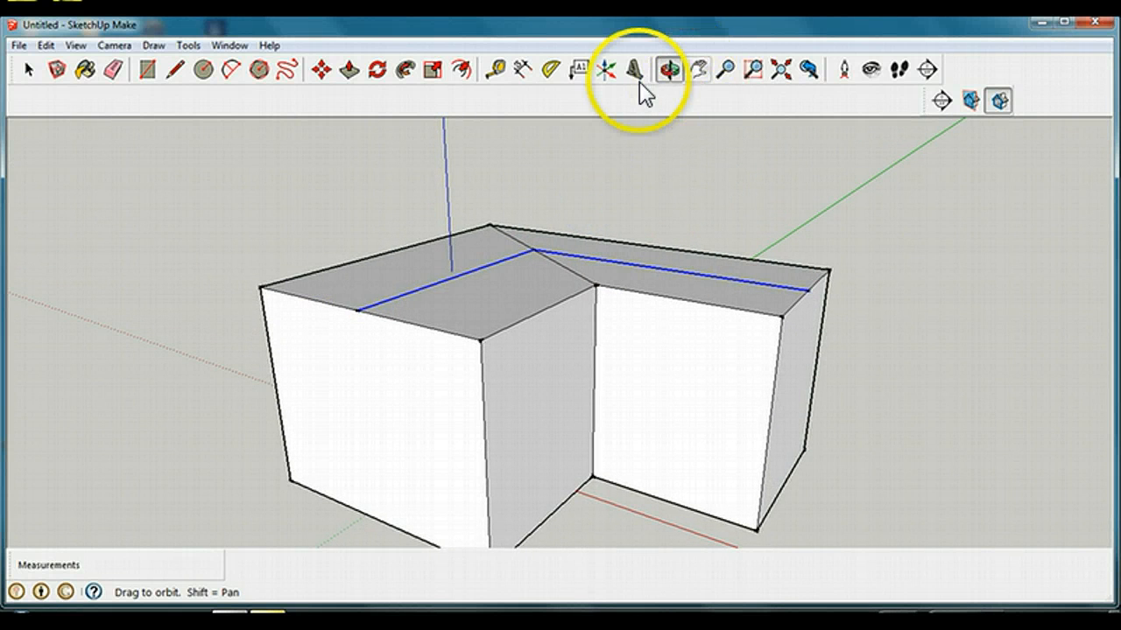
{"action": "left_click", "coordinate": [321, 70]}
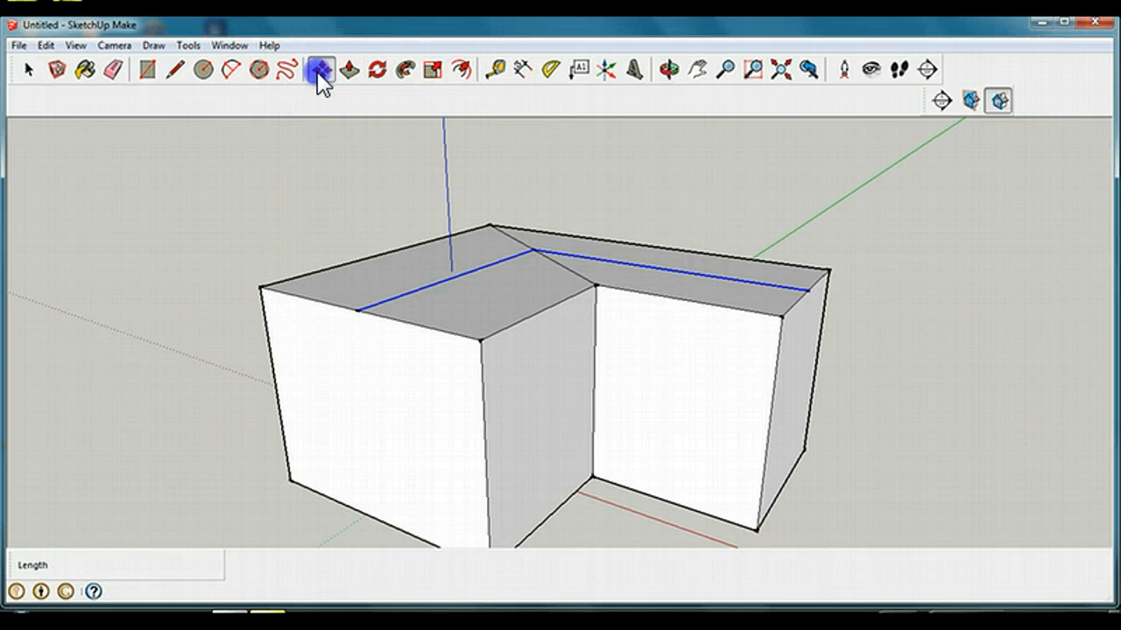
{"action": "left_click", "coordinate": [354, 313]}
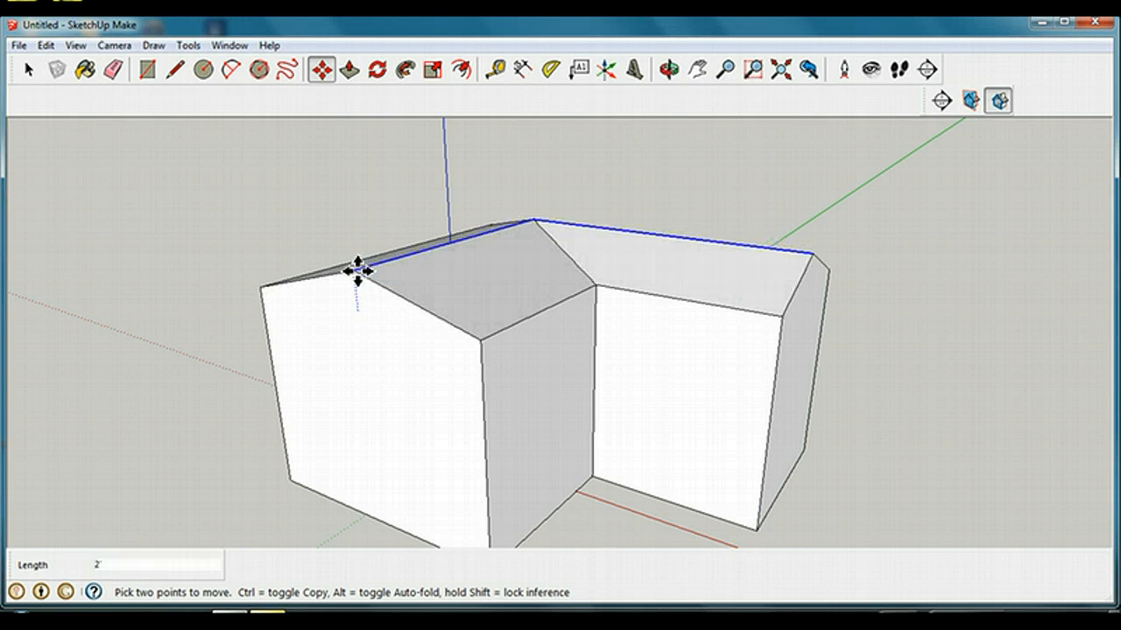
{"action": "left_click", "coordinate": [357, 260]}
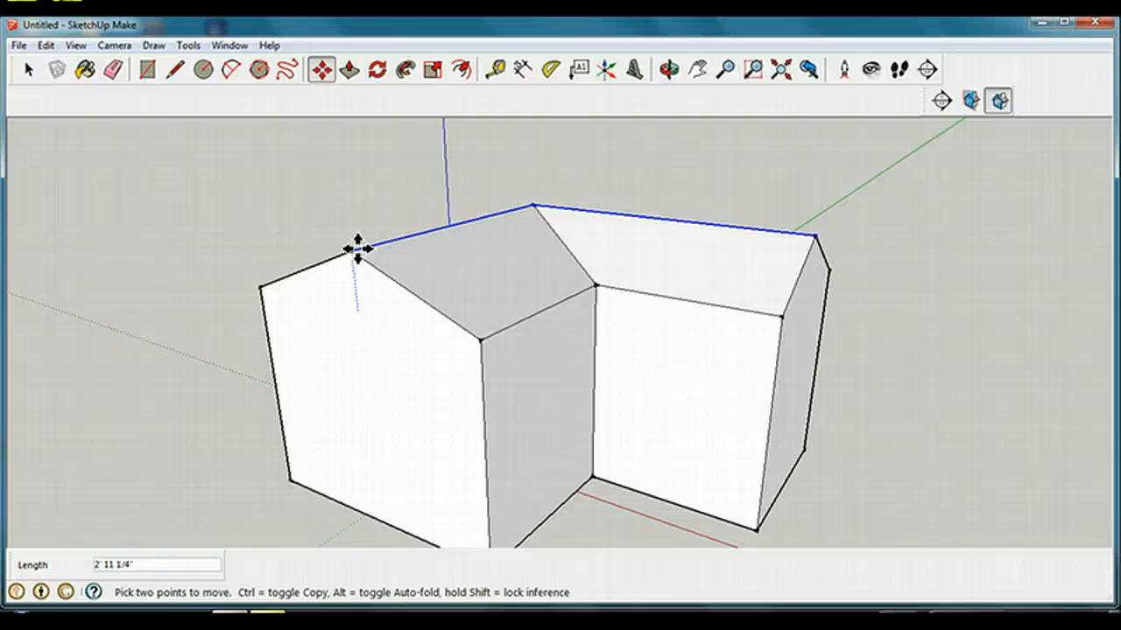
{"action": "type", "text": "5"}
{"action": "key", "text": "Return"}
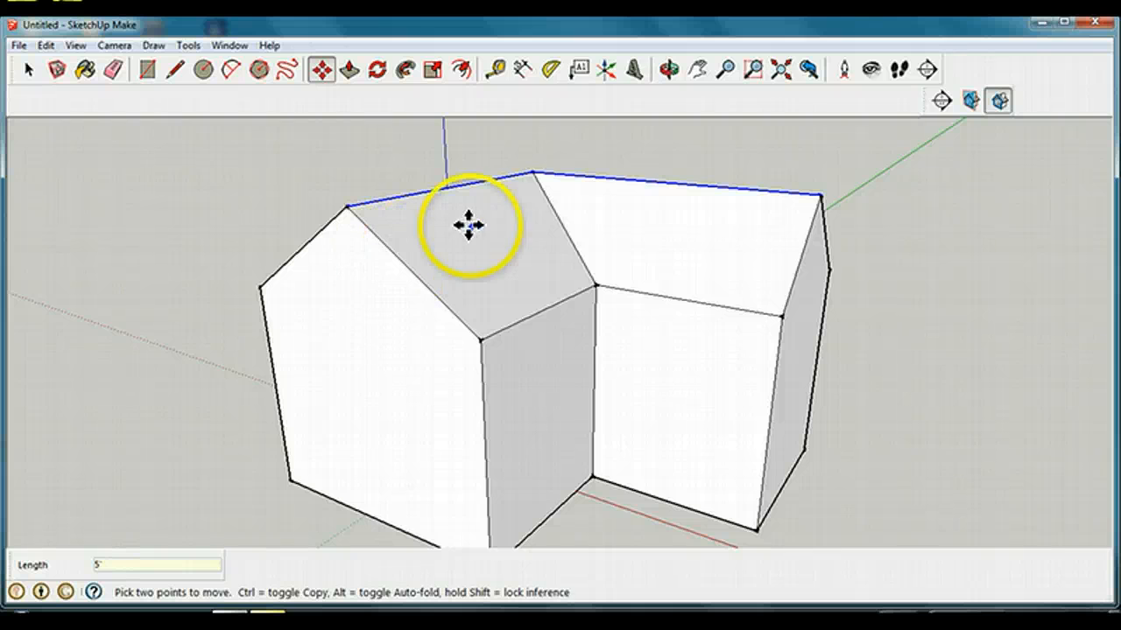
Step: Try to offset the building's bottom face from underneath while the ridge lines are selected
{"action": "left_click", "coordinate": [725, 70]}
{"action": "left_click_drag", "start_coordinate": [659, 154], "coordinate": [651, 250]}
{"action": "left_click", "coordinate": [668, 70]}
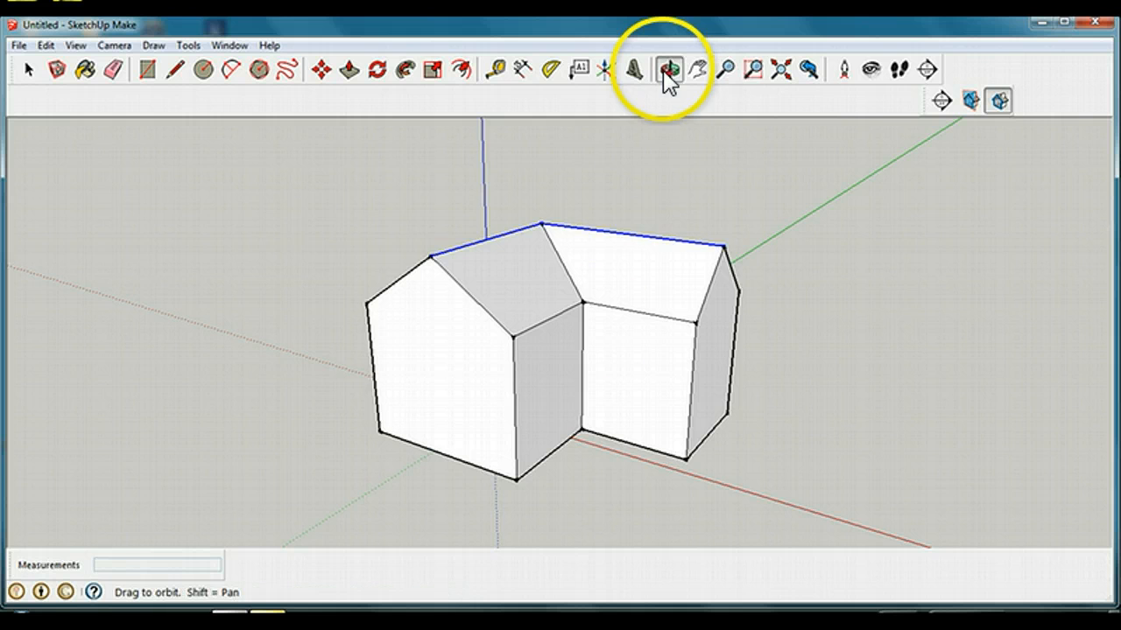
{"action": "left_click_drag", "start_coordinate": [583, 403], "coordinate": [556, 142]}
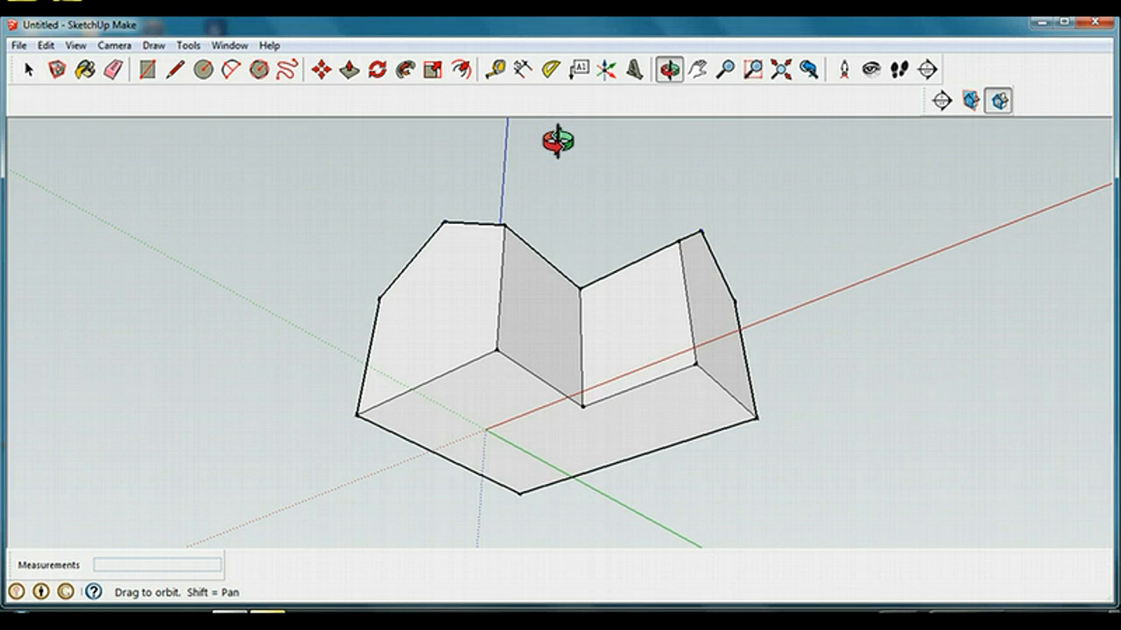
{"action": "left_click", "coordinate": [459, 71]}
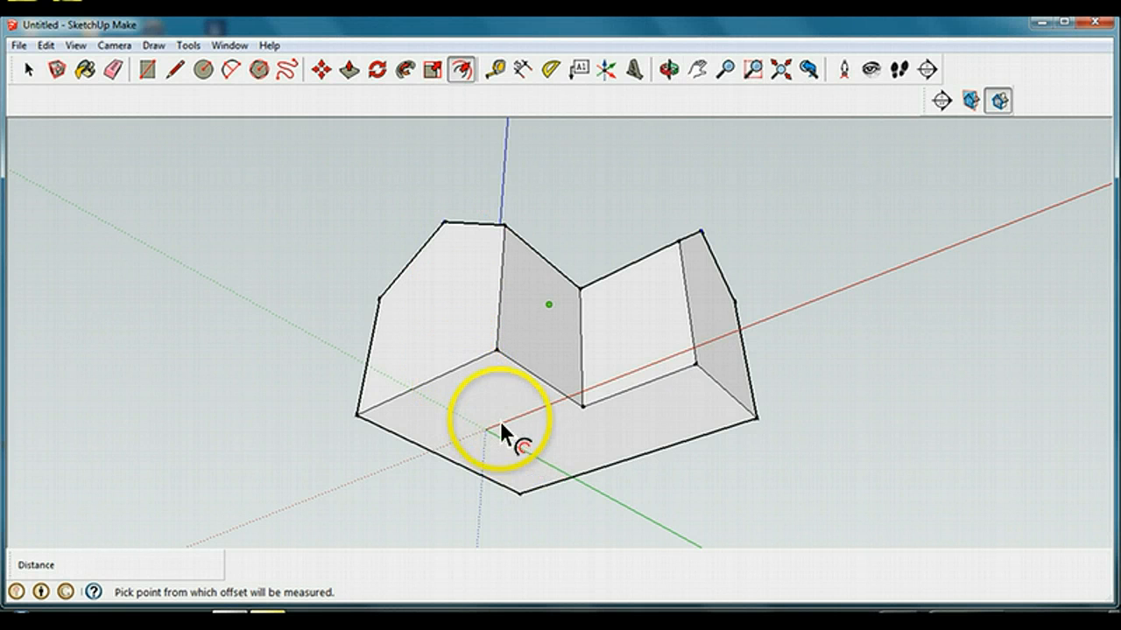
{"action": "left_click", "coordinate": [448, 373]}
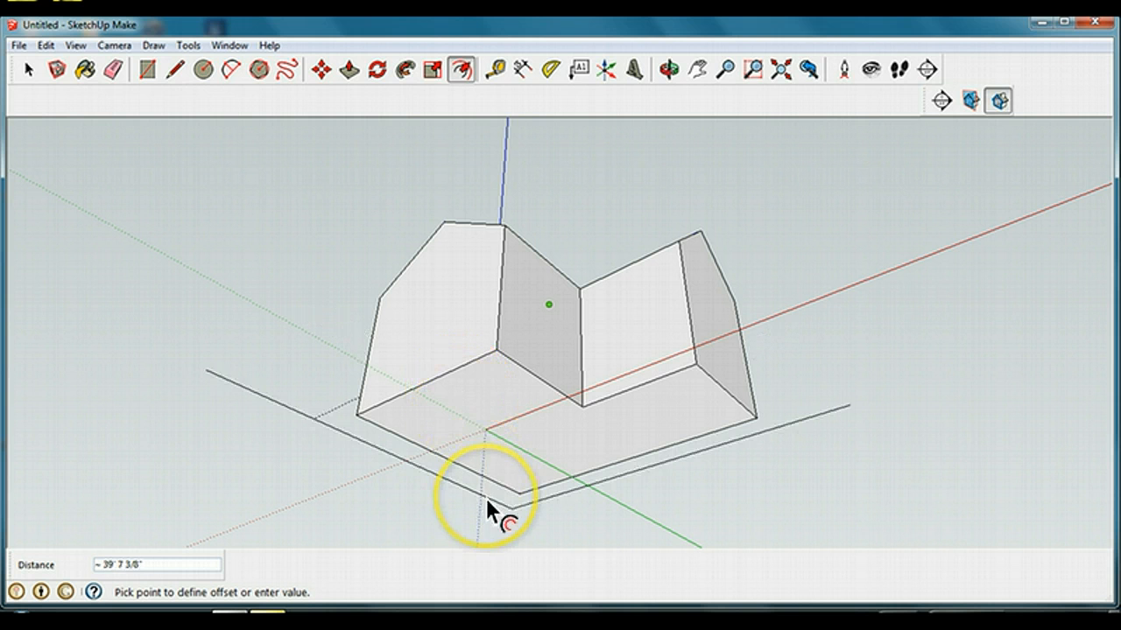
{"action": "key", "text": "ctrl+z"}
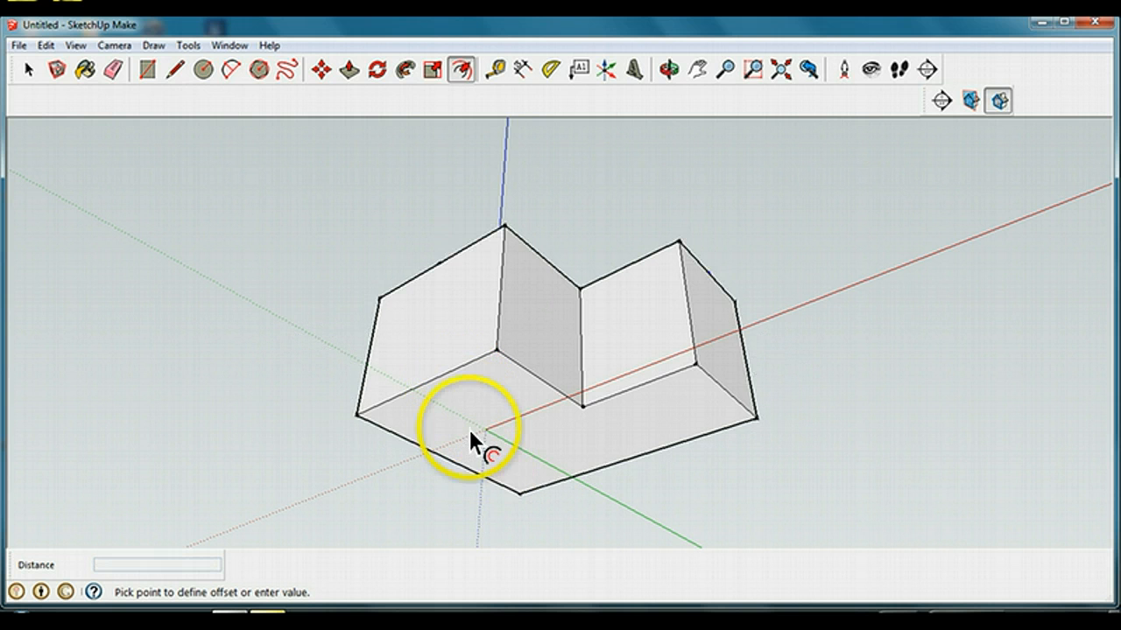
{"action": "key", "text": "ctrl+y"}
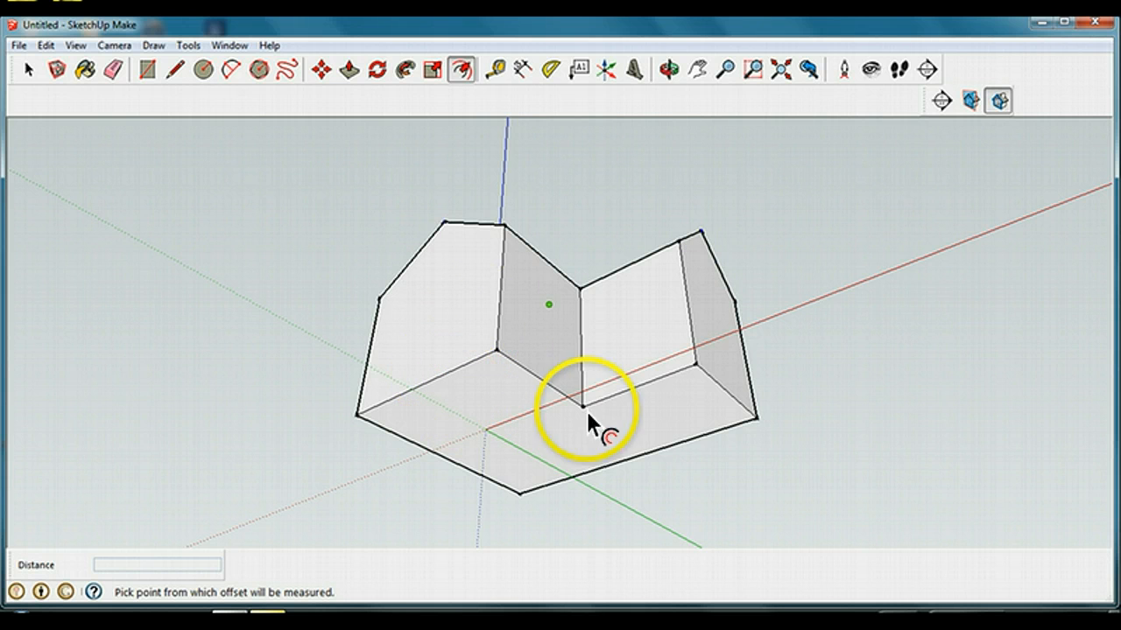
Step: Retry the offset near the bottom face's outer corner and undo the stray offset lines
{"action": "left_click", "coordinate": [725, 70]}
{"action": "left_click_drag", "start_coordinate": [640, 305], "coordinate": [640, 301]}
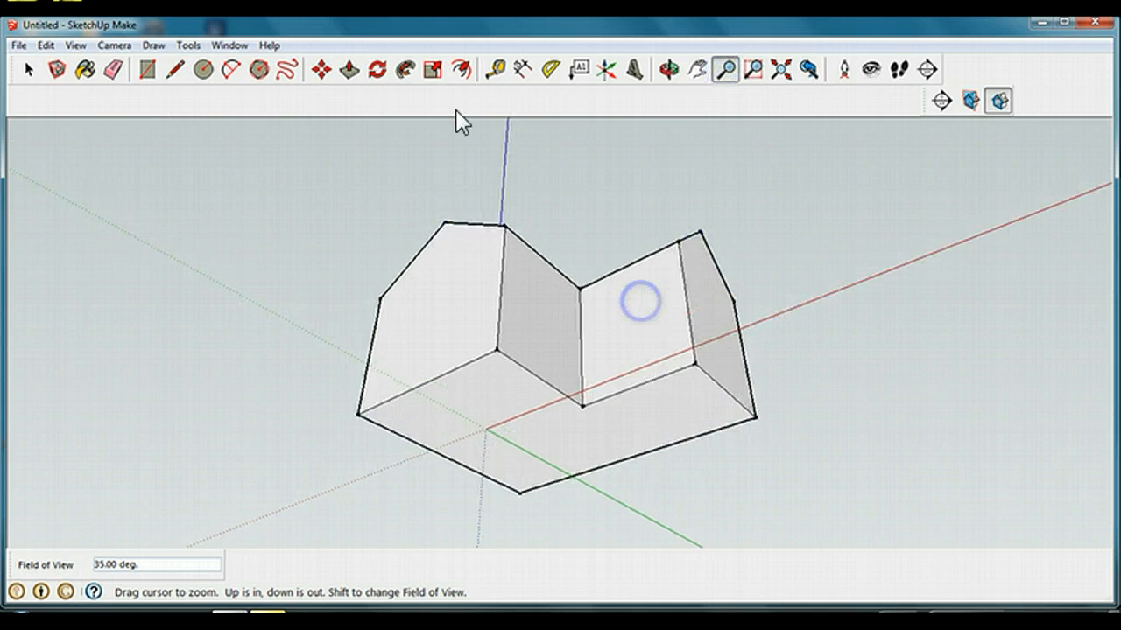
{"action": "left_click", "coordinate": [461, 70]}
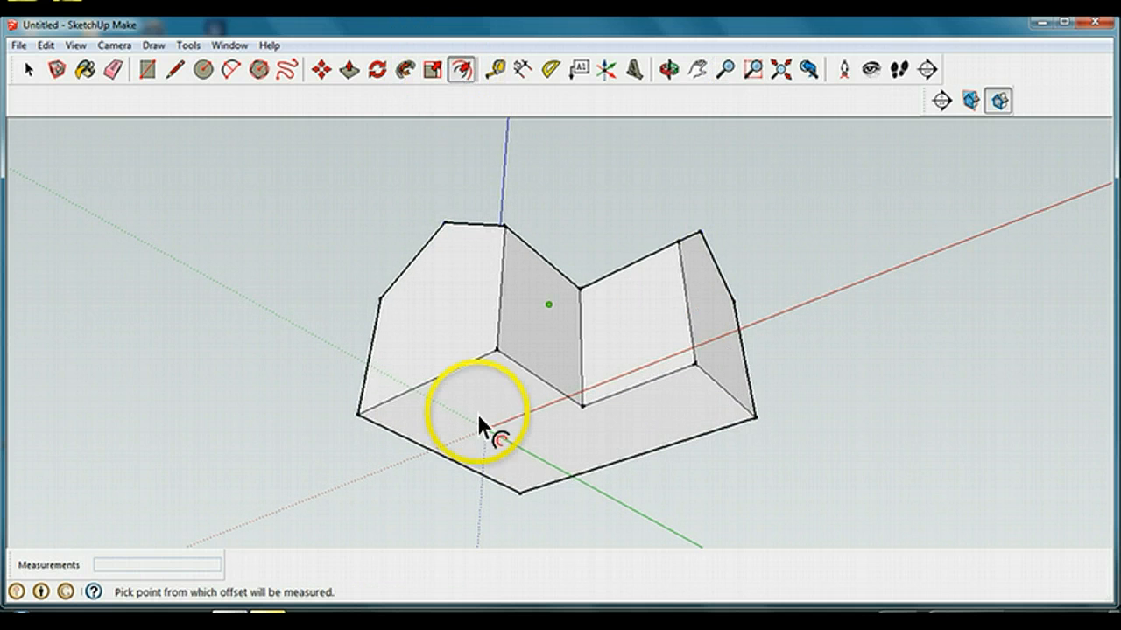
{"action": "left_click_drag", "start_coordinate": [451, 367], "coordinate": [547, 595]}
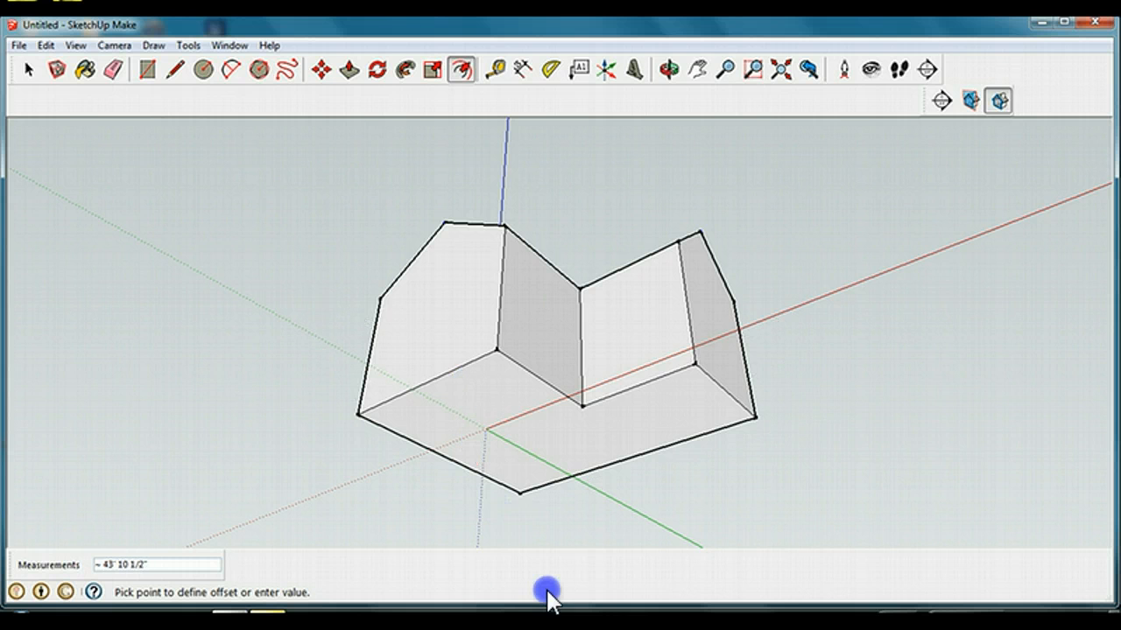
{"action": "key", "text": "Escape"}
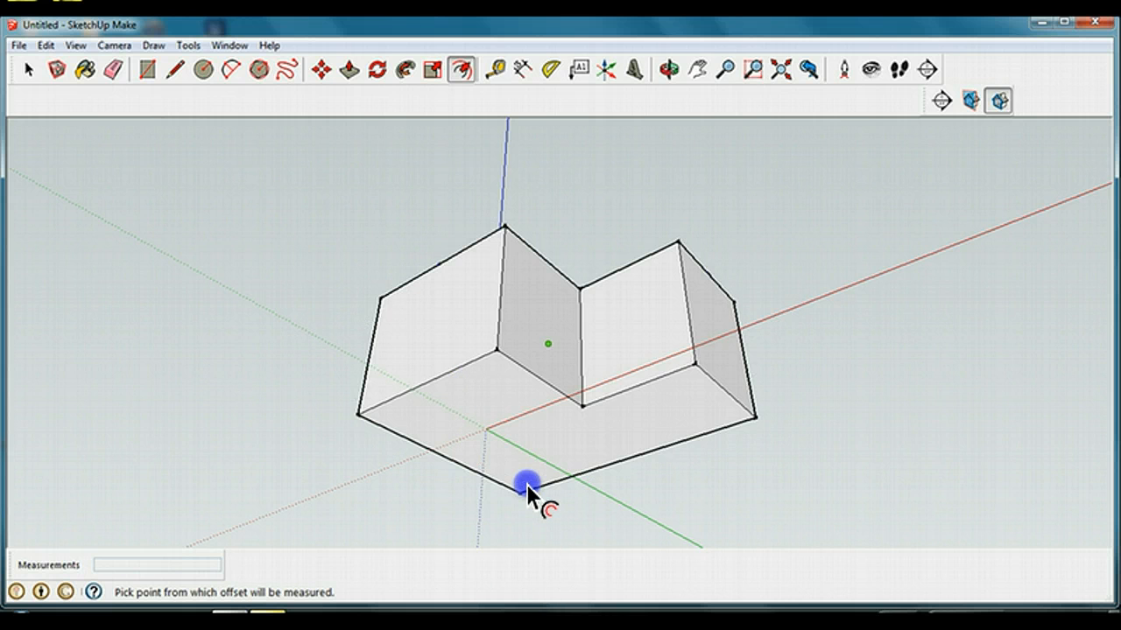
{"action": "left_click", "coordinate": [526, 484]}
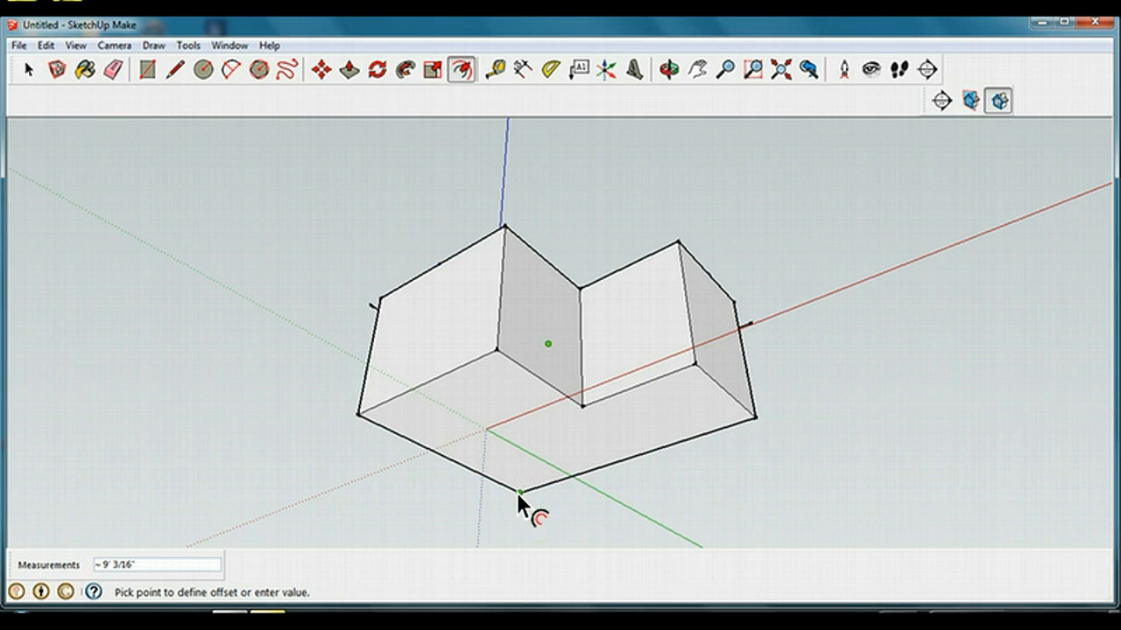
{"action": "left_click_drag", "start_coordinate": [517, 491], "coordinate": [518, 460]}
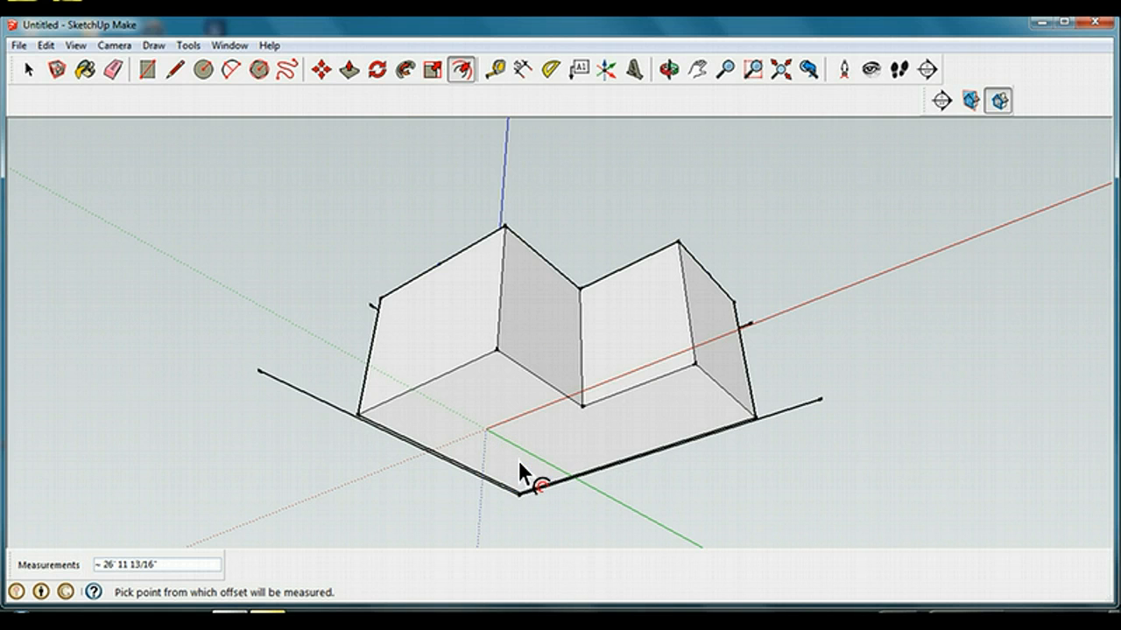
{"action": "key", "text": "Escape"}
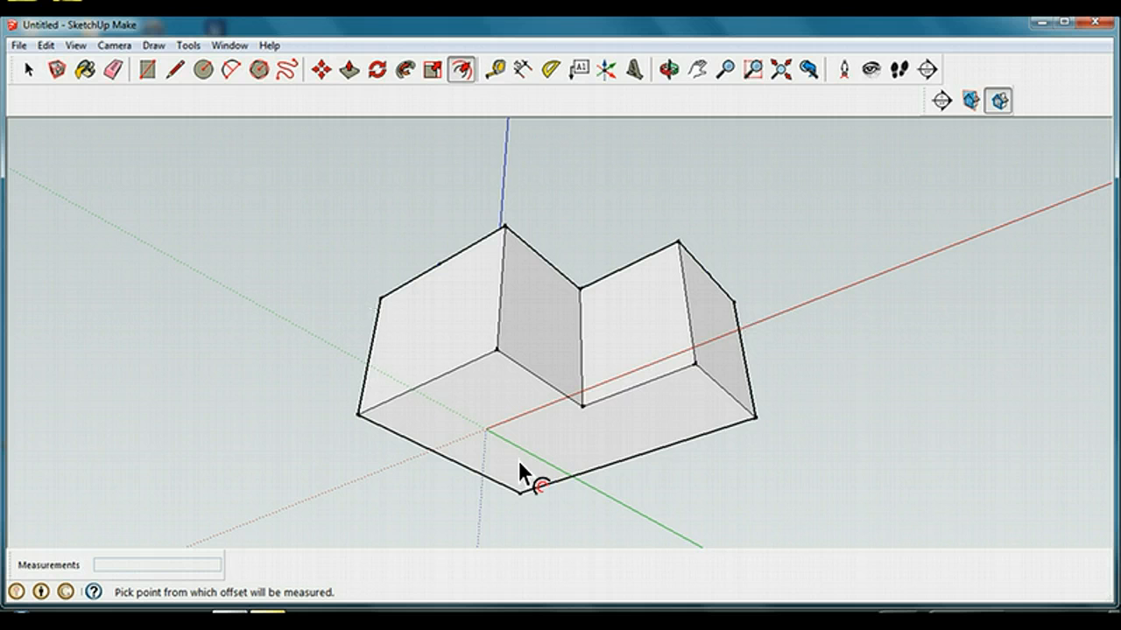
Step: Restore the stray offset lines to examine them from above, and undo them again
{"action": "key", "text": "ctrl+y"}
{"action": "key", "text": "ctrl+y"}
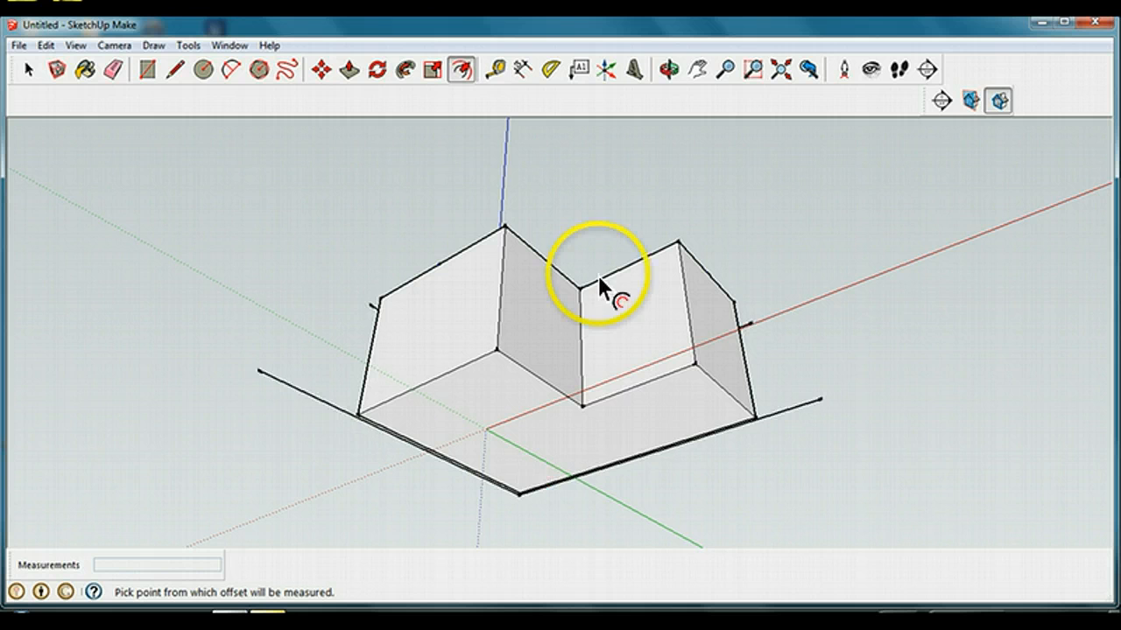
{"action": "left_click", "coordinate": [667, 76]}
{"action": "left_click_drag", "start_coordinate": [613, 204], "coordinate": [548, 510]}
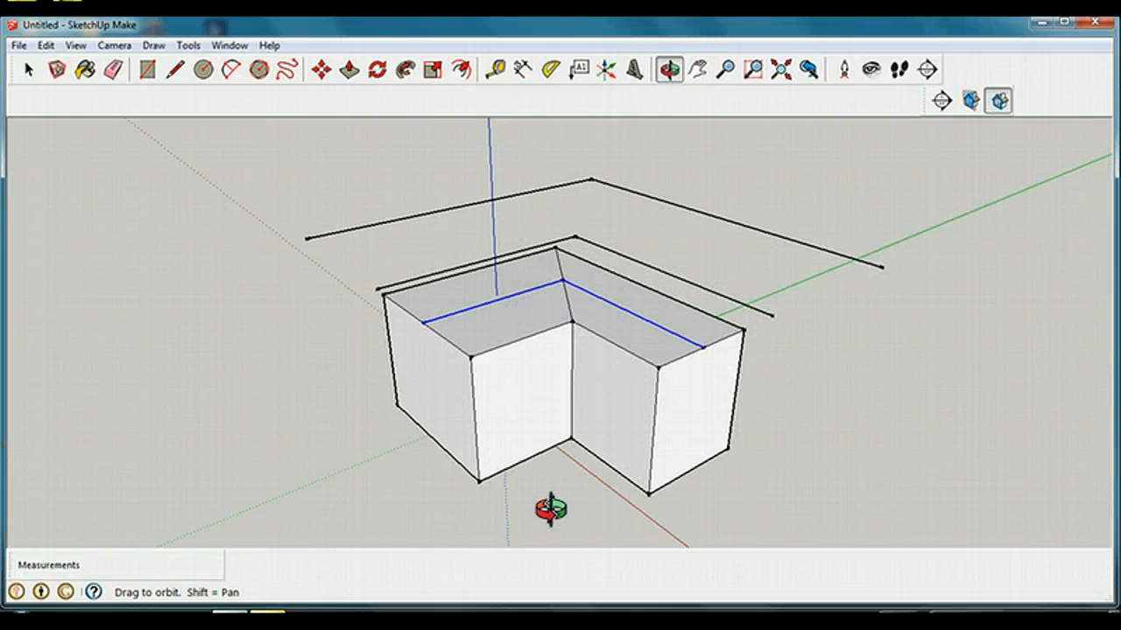
{"action": "key", "text": "ctrl+z"}
{"action": "key", "text": "ctrl+z"}
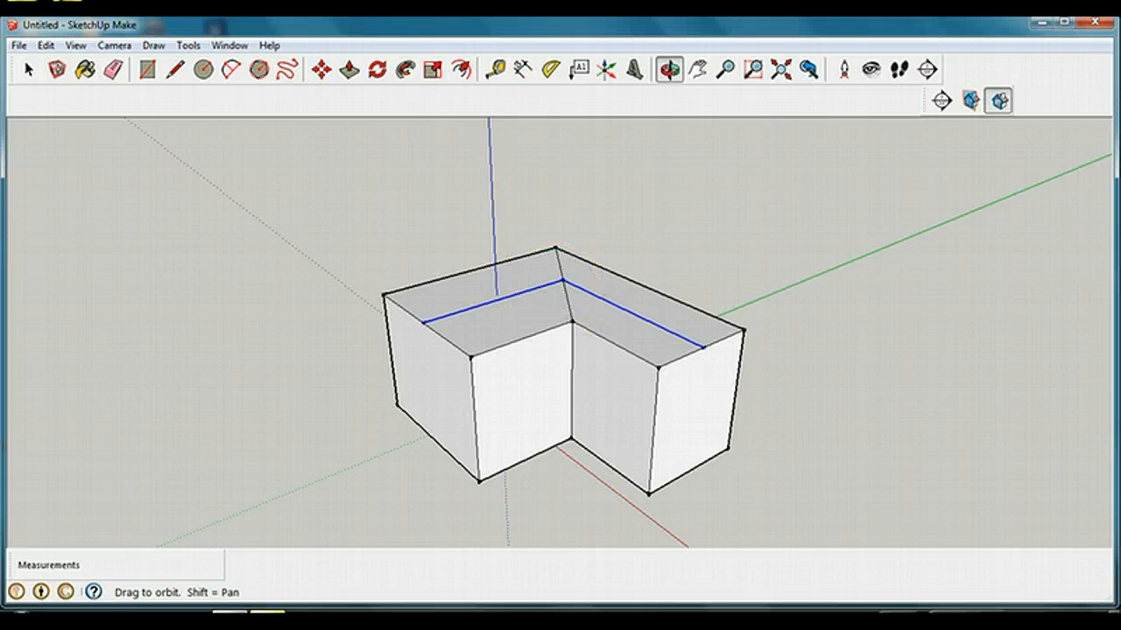
Step: Move the selected ridge lines straight up 5' from the wing's end midpoint and clear the selection
{"action": "left_click", "coordinate": [322, 70]}
{"action": "left_click", "coordinate": [421, 325]}
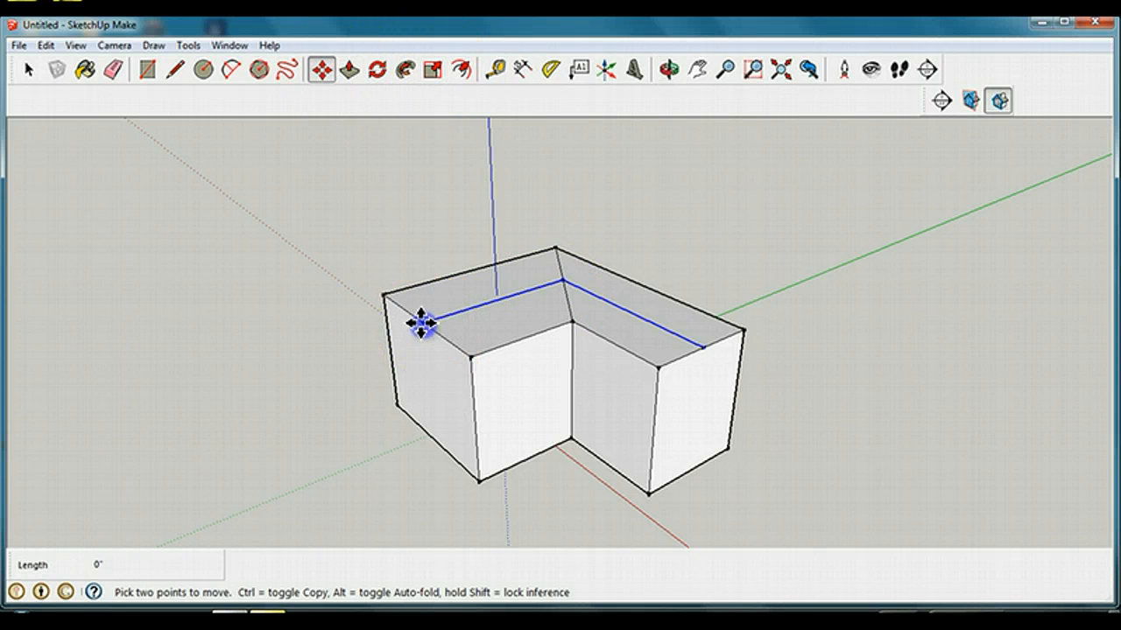
{"action": "type", "text": "5"}
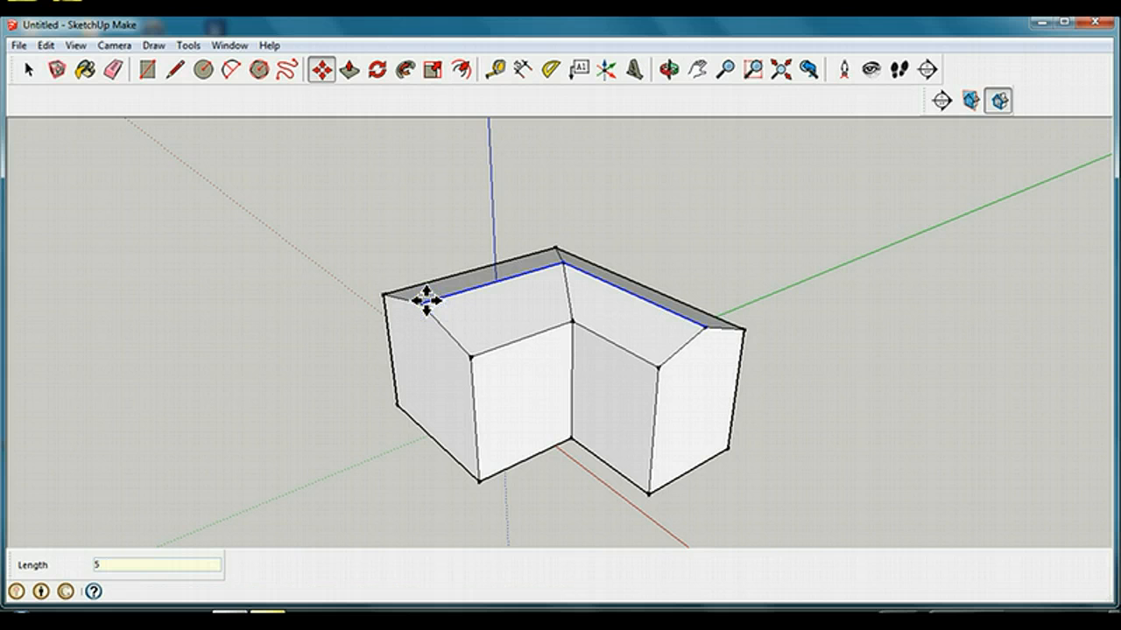
{"action": "key", "text": "Return"}
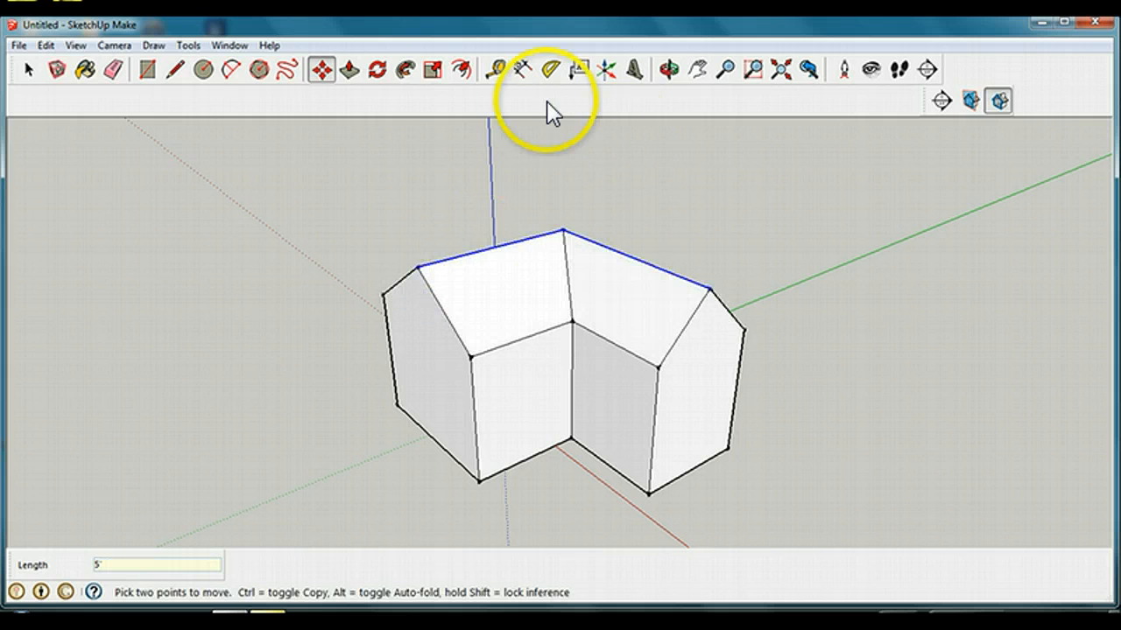
{"action": "left_click", "coordinate": [669, 69]}
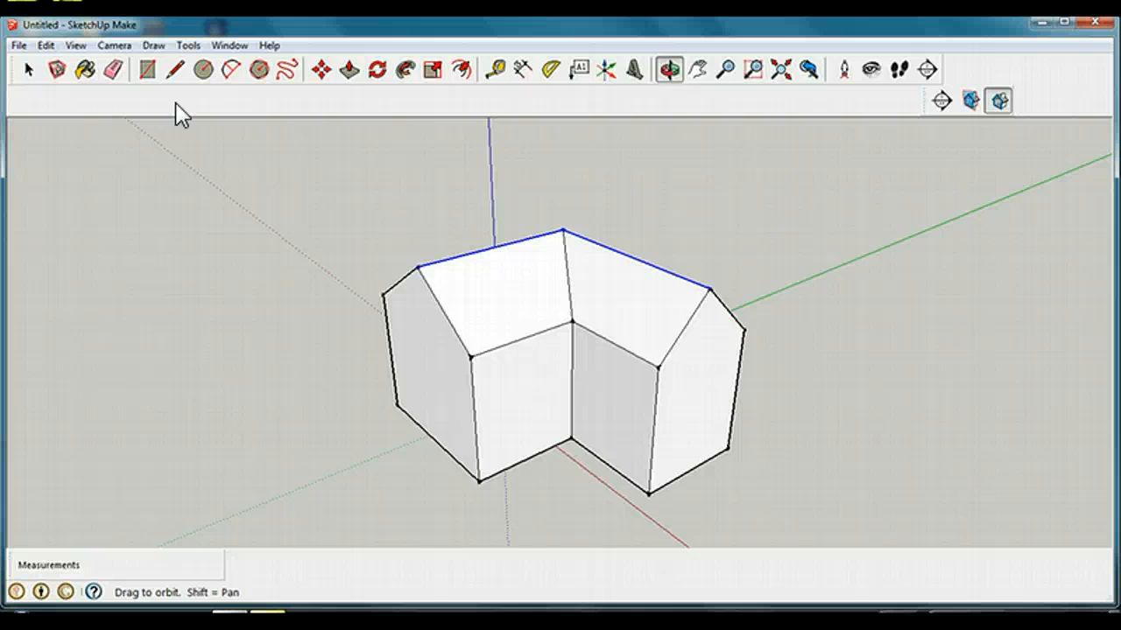
{"action": "left_click", "coordinate": [29, 70]}
{"action": "left_click", "coordinate": [181, 310]}
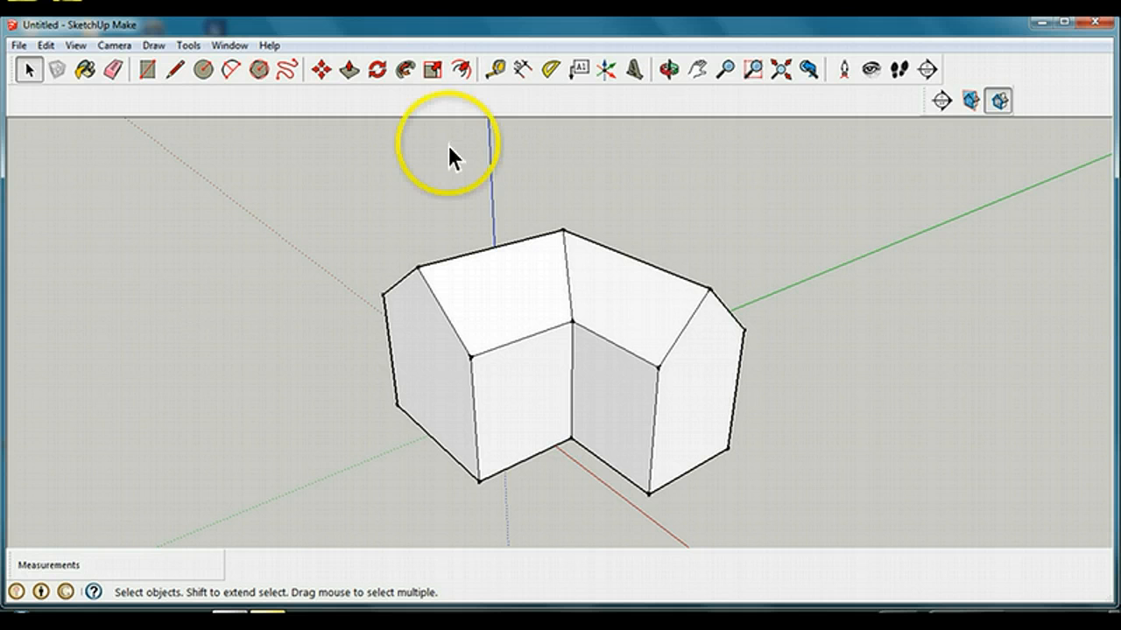
Step: Offset the outline of the building's L-shaped bottom face inward by 6"
{"action": "left_click", "coordinate": [672, 73]}
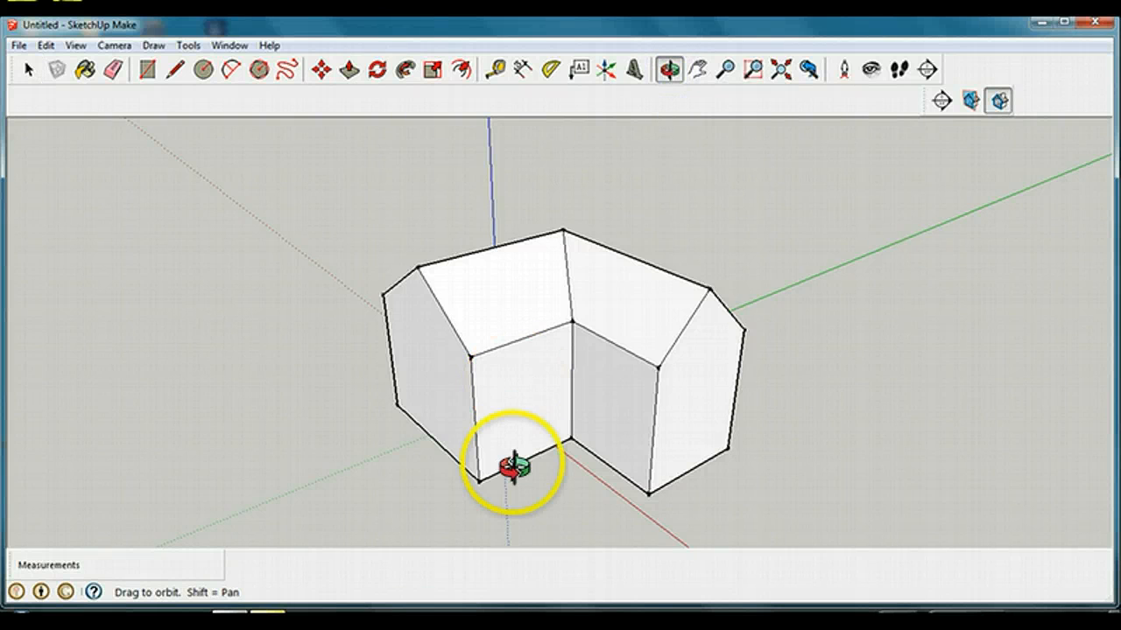
{"action": "left_click_drag", "start_coordinate": [515, 483], "coordinate": [574, 162]}
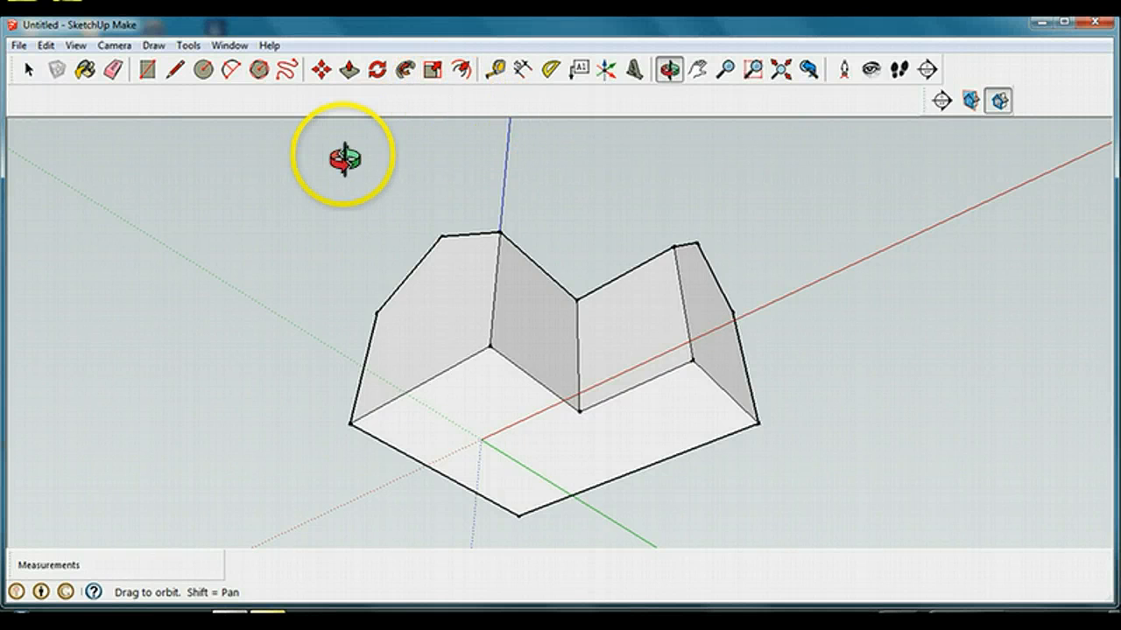
{"action": "left_click", "coordinate": [462, 70]}
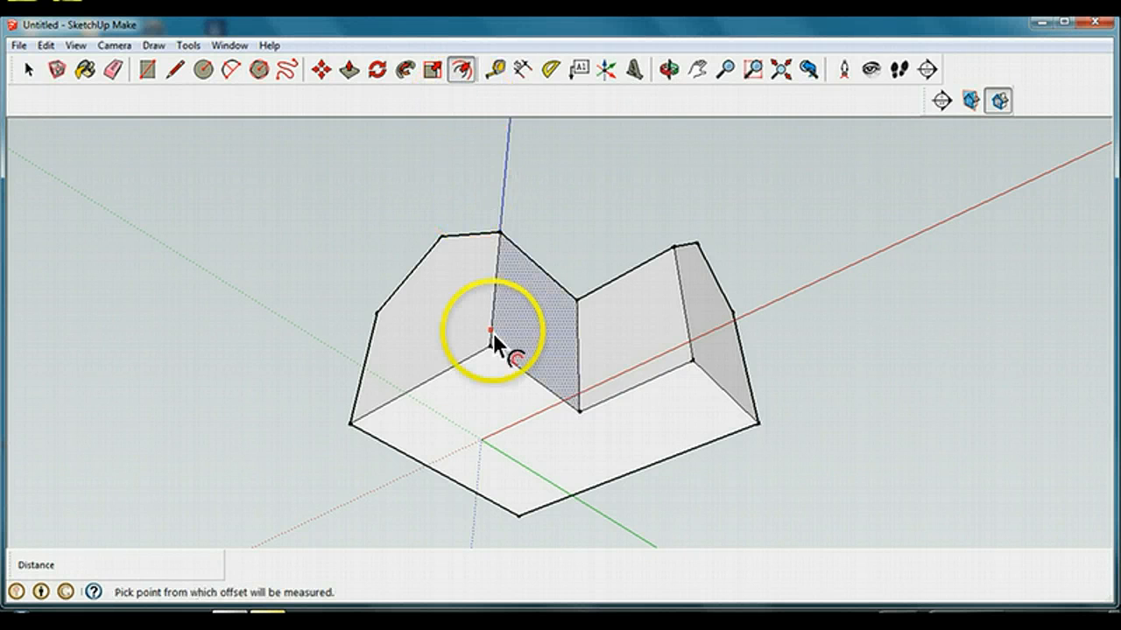
{"action": "left_click", "coordinate": [448, 375]}
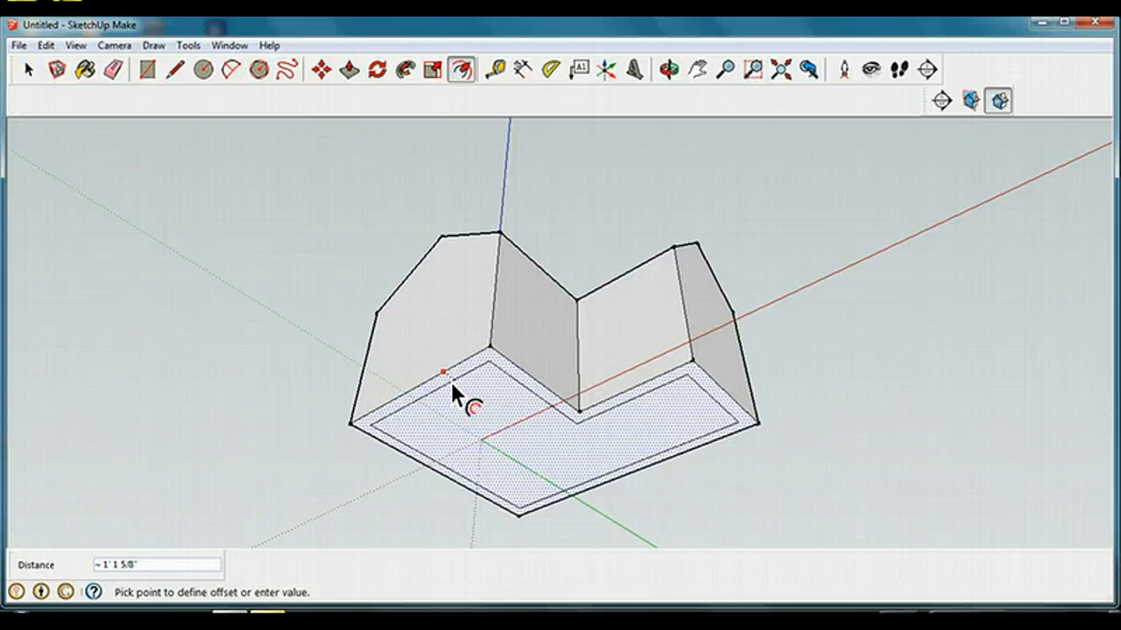
{"action": "type", "text": "6"}
{"action": "key", "text": "Return"}
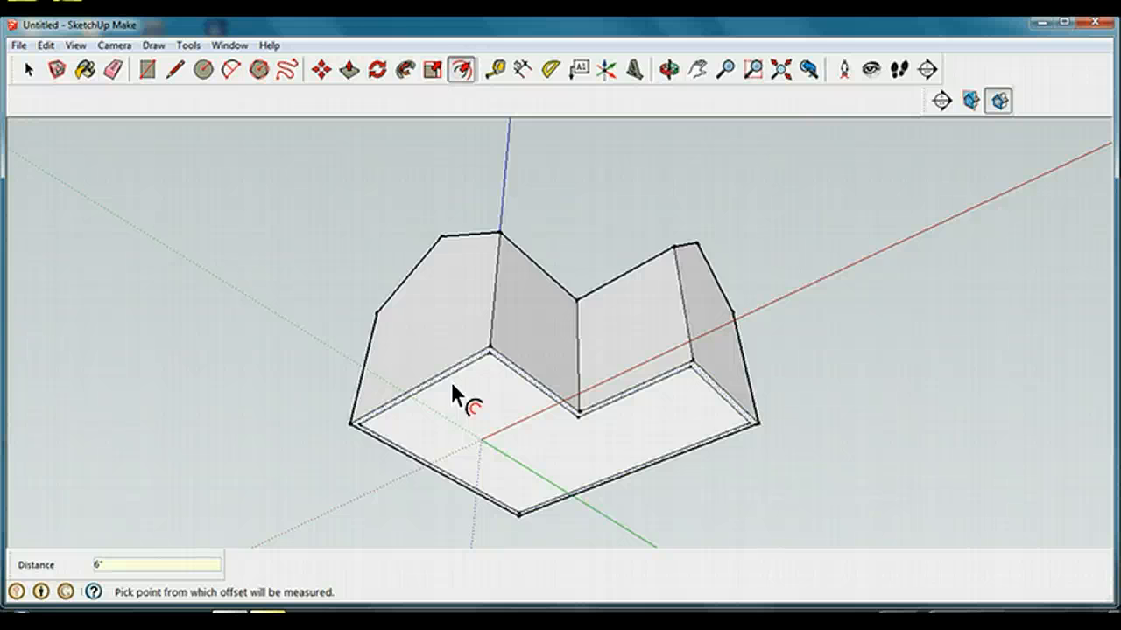
Step: Push the narrow border around the building's bottom face up 11' 6" to form the roof overhang
{"action": "left_click", "coordinate": [349, 72]}
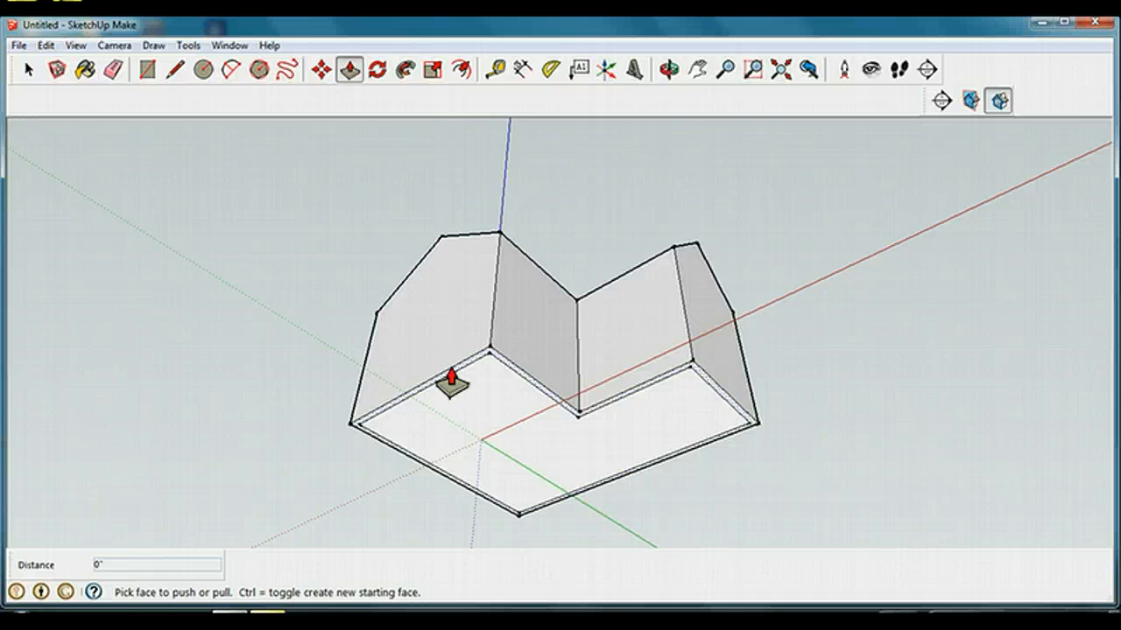
{"action": "left_click", "coordinate": [451, 383]}
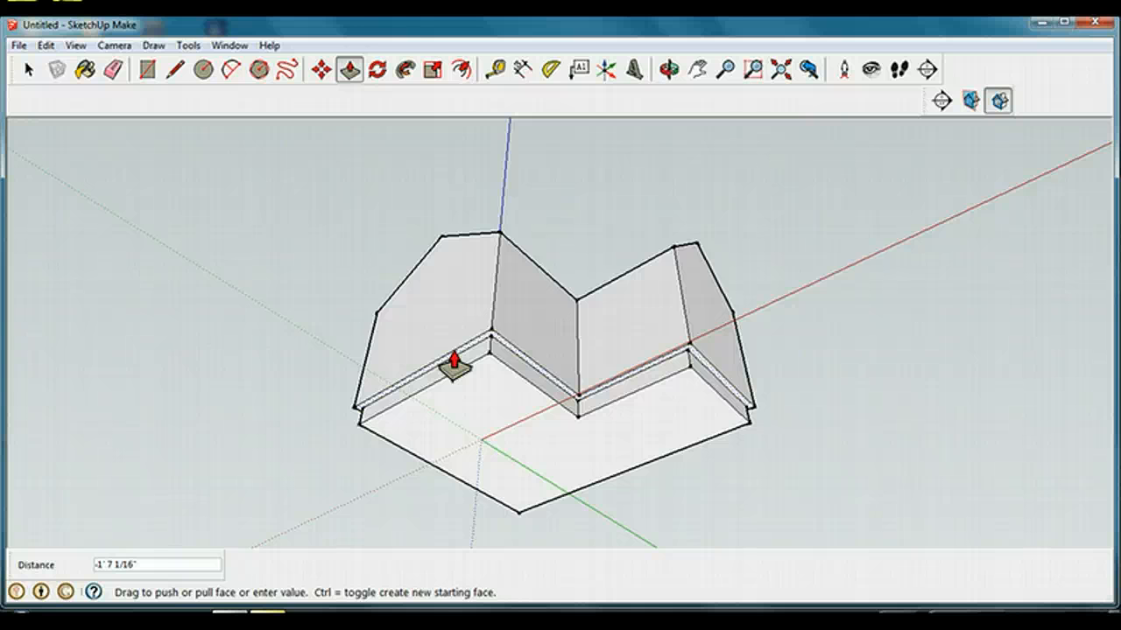
{"action": "type", "text": "11'6"}
{"action": "key", "text": "Return"}
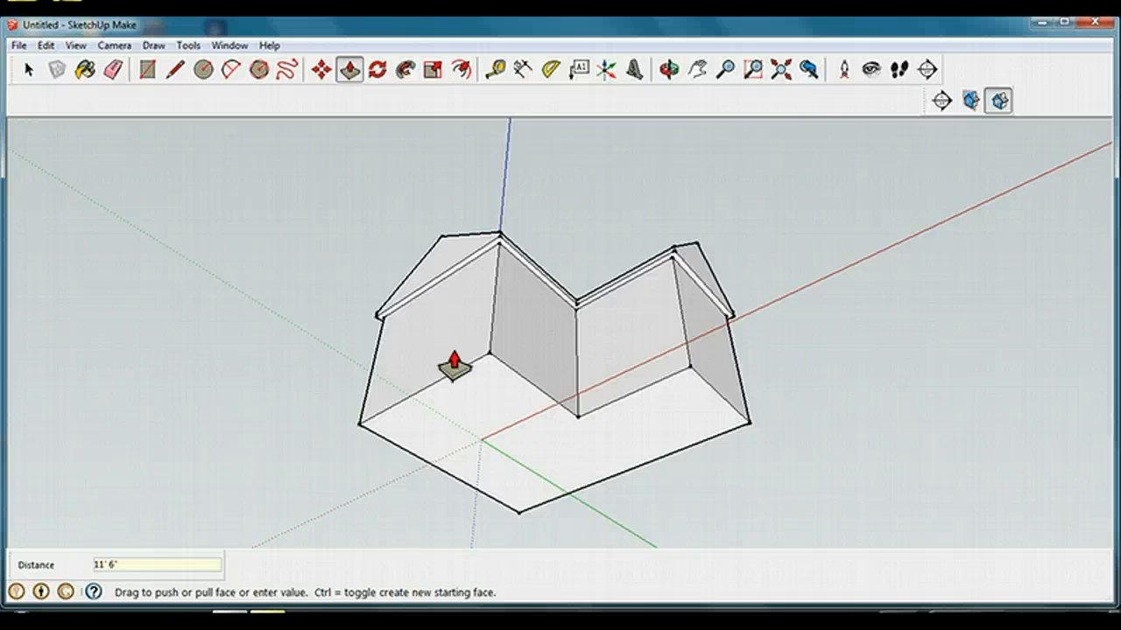
{"action": "left_click", "coordinate": [635, 162]}
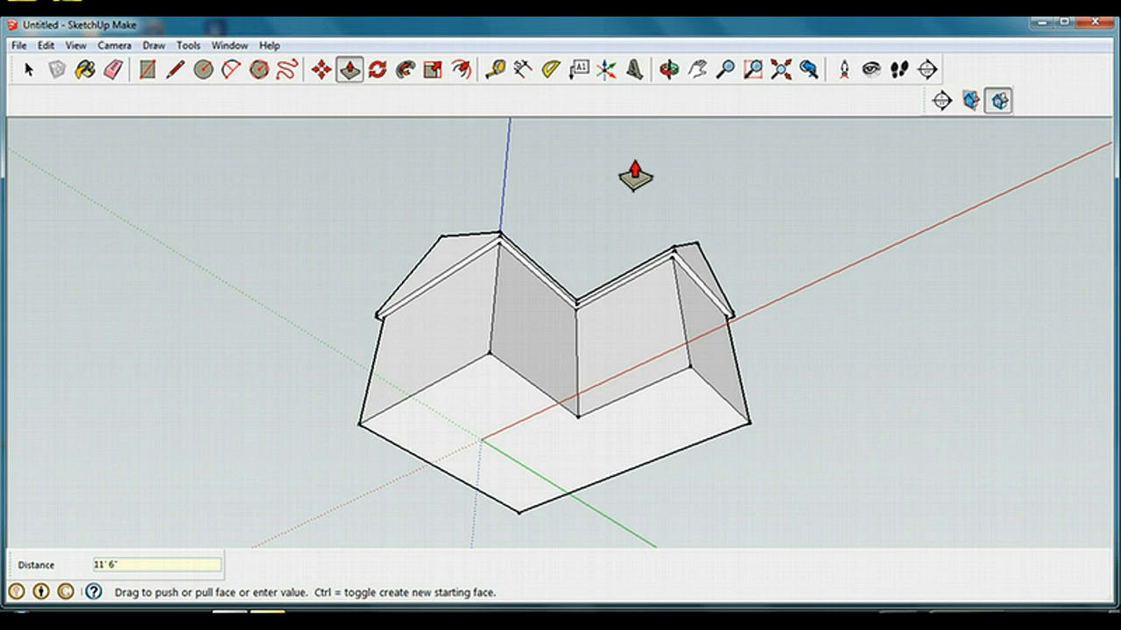
Step: Draw a 2' line straight up from the wing's inner roof slope, continued by a 2' horizontal line along the red axis
{"action": "left_click", "coordinate": [671, 72]}
{"action": "left_click_drag", "start_coordinate": [633, 165], "coordinate": [563, 476]}
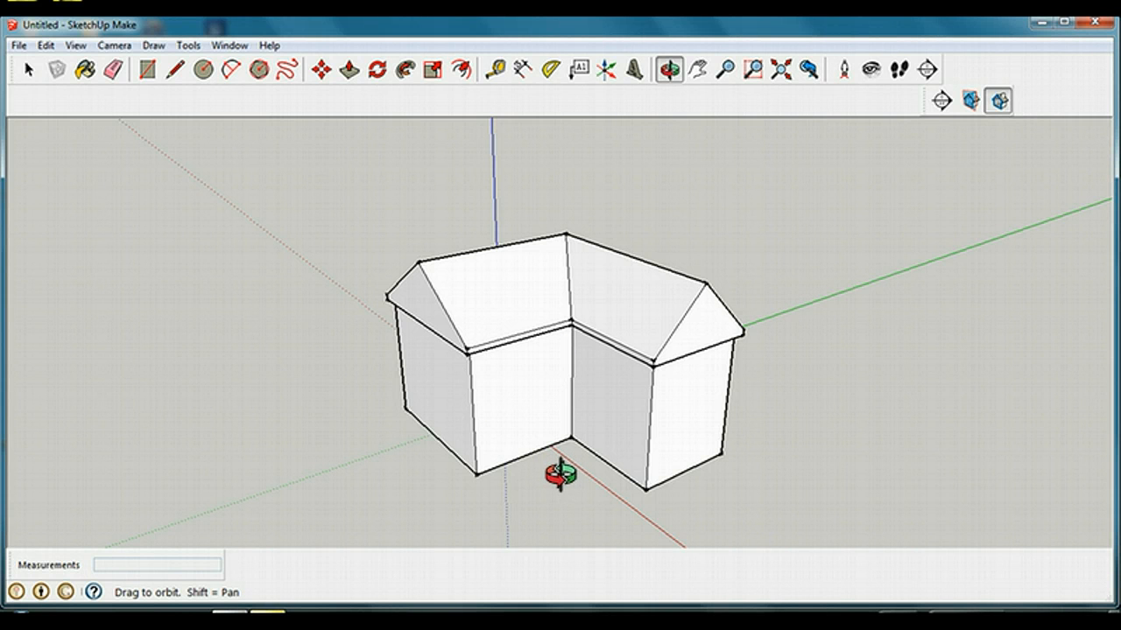
{"action": "left_click", "coordinate": [174, 70]}
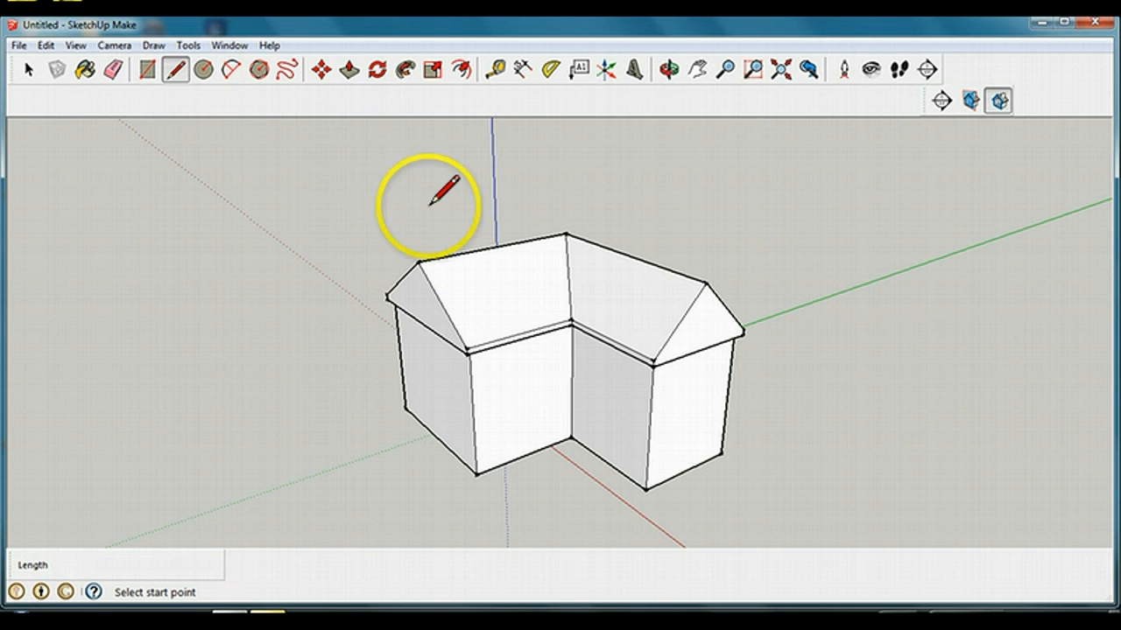
{"action": "left_click", "coordinate": [485, 292]}
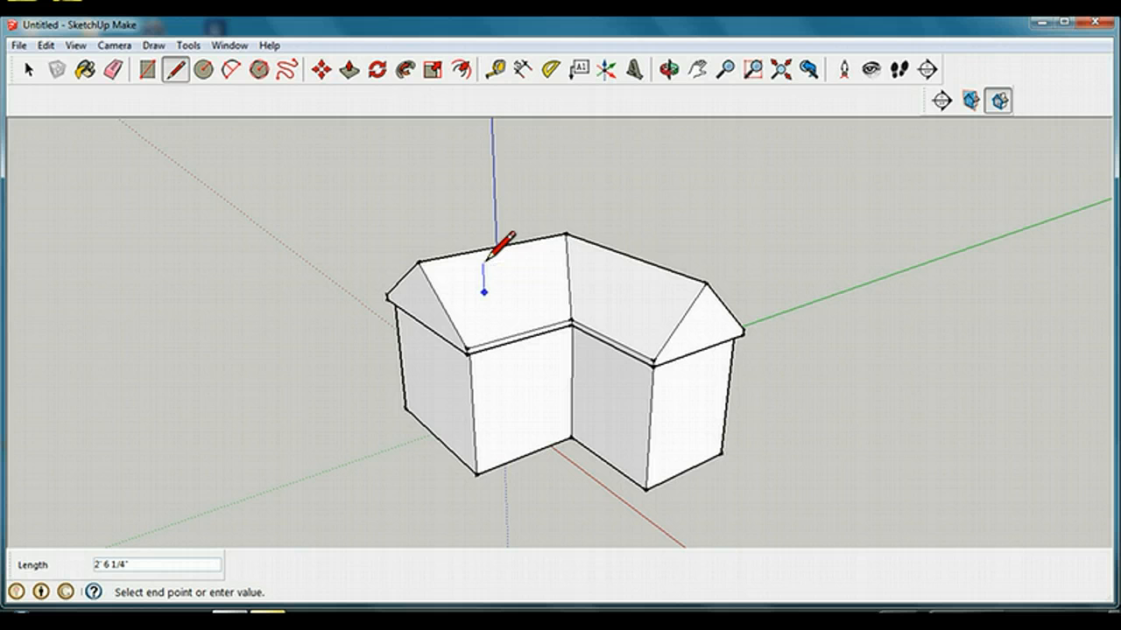
{"action": "type", "text": "2'"}
{"action": "key", "text": "Return"}
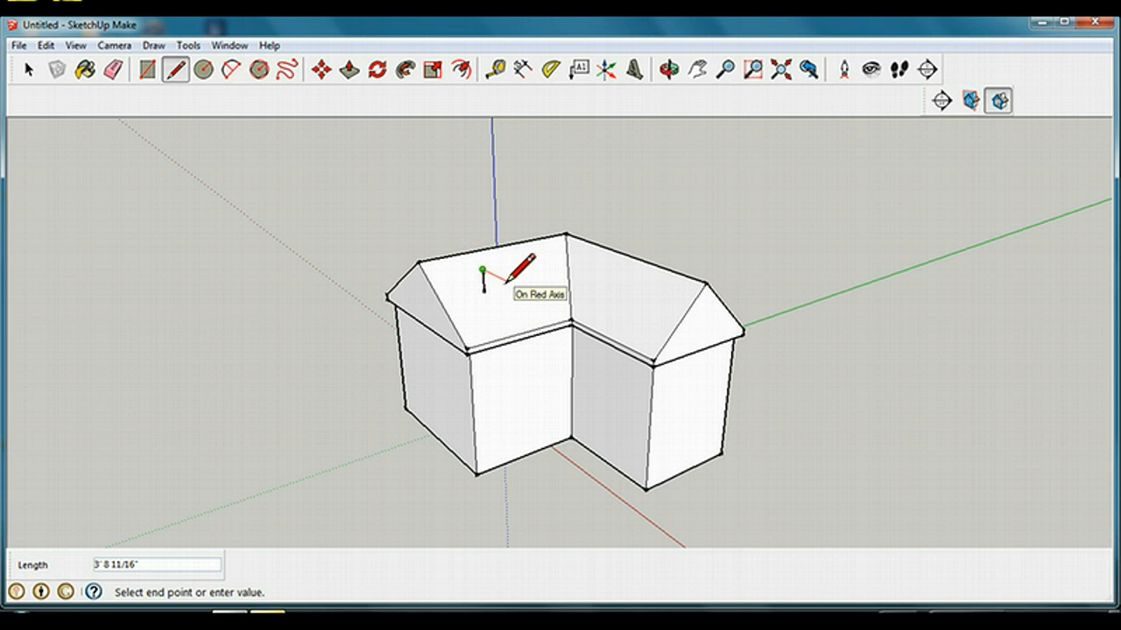
{"action": "type", "text": "2'"}
{"action": "key", "text": "Return"}
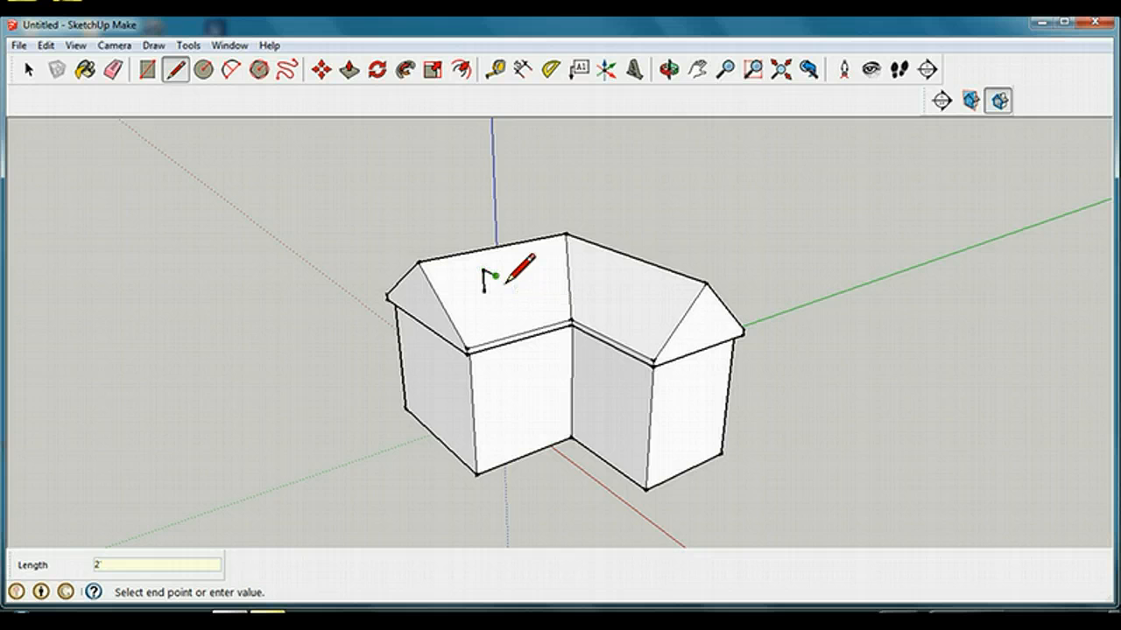
{"action": "key", "text": "Escape"}
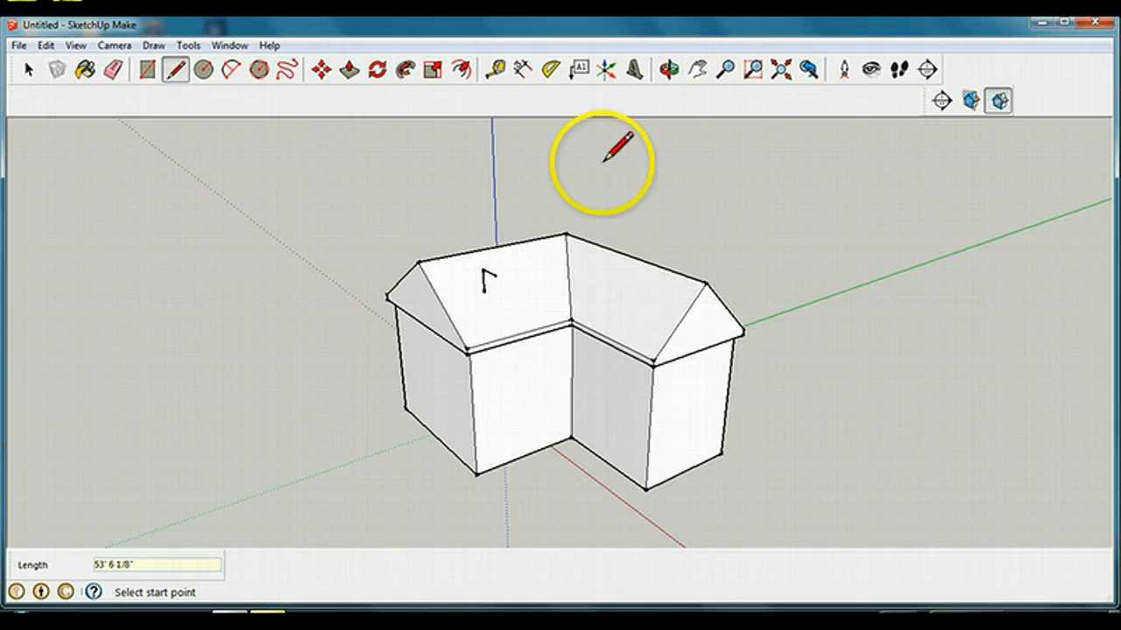
Step: Close the chimney side outline with a vertical line about 3' 4" down to the roof slope and a line back to the starting point
{"action": "left_click", "coordinate": [669, 70]}
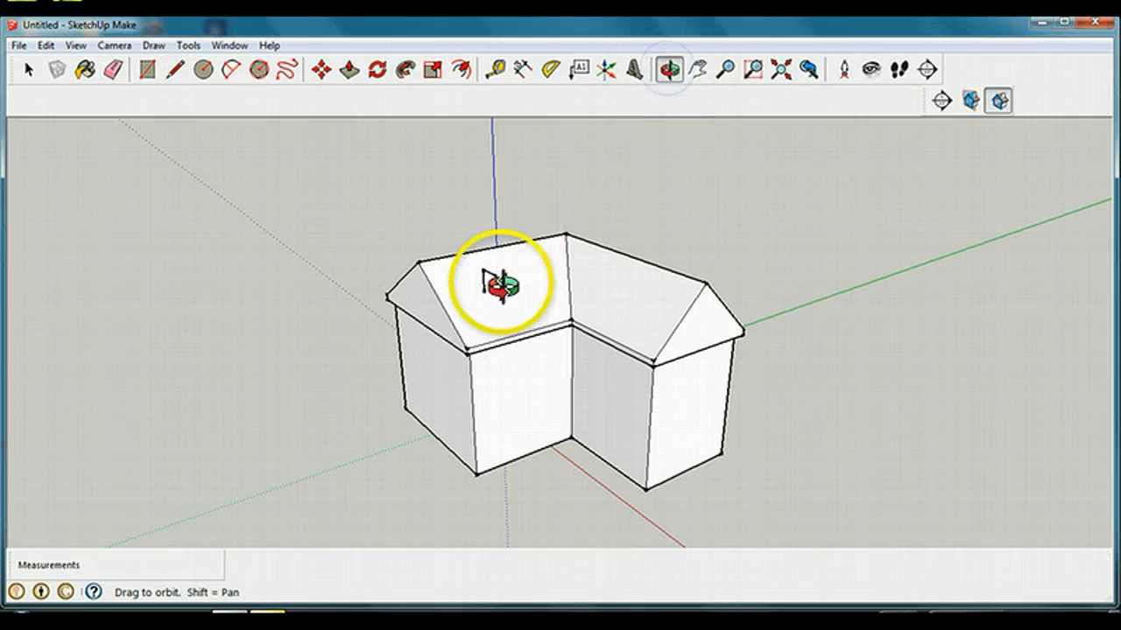
{"action": "left_click_drag", "start_coordinate": [499, 285], "coordinate": [656, 248]}
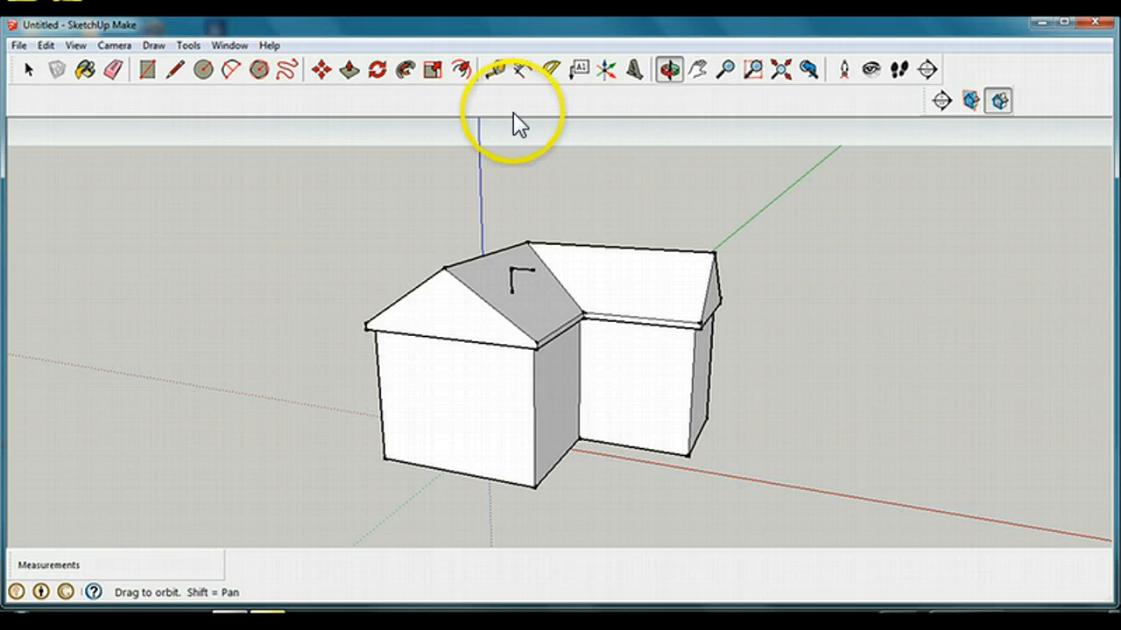
{"action": "left_click", "coordinate": [175, 70]}
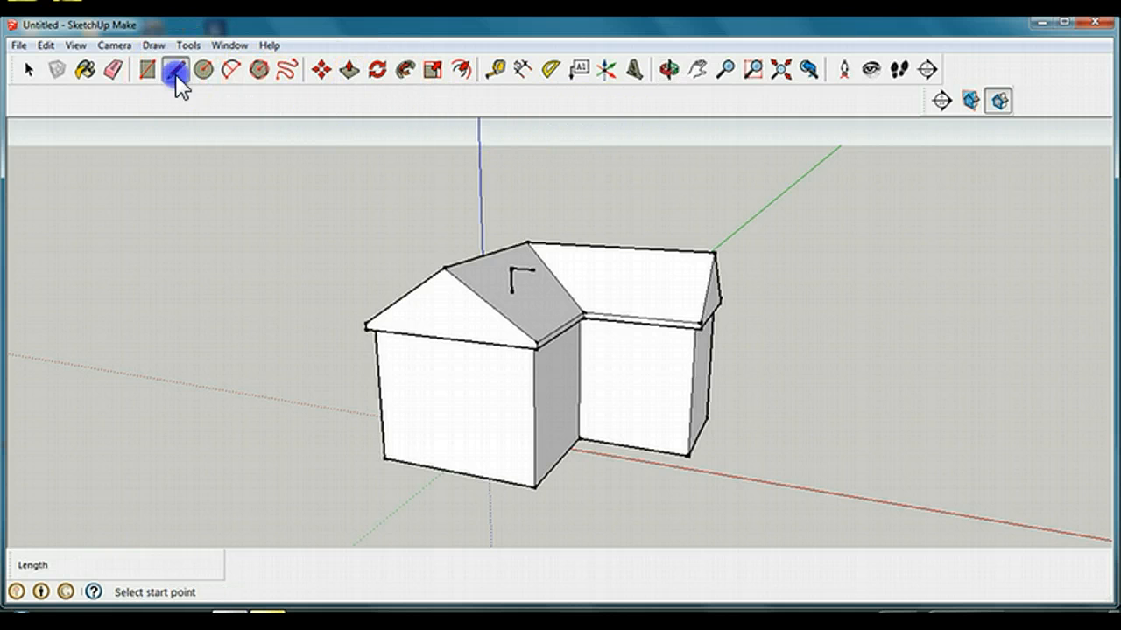
{"action": "left_click", "coordinate": [535, 269]}
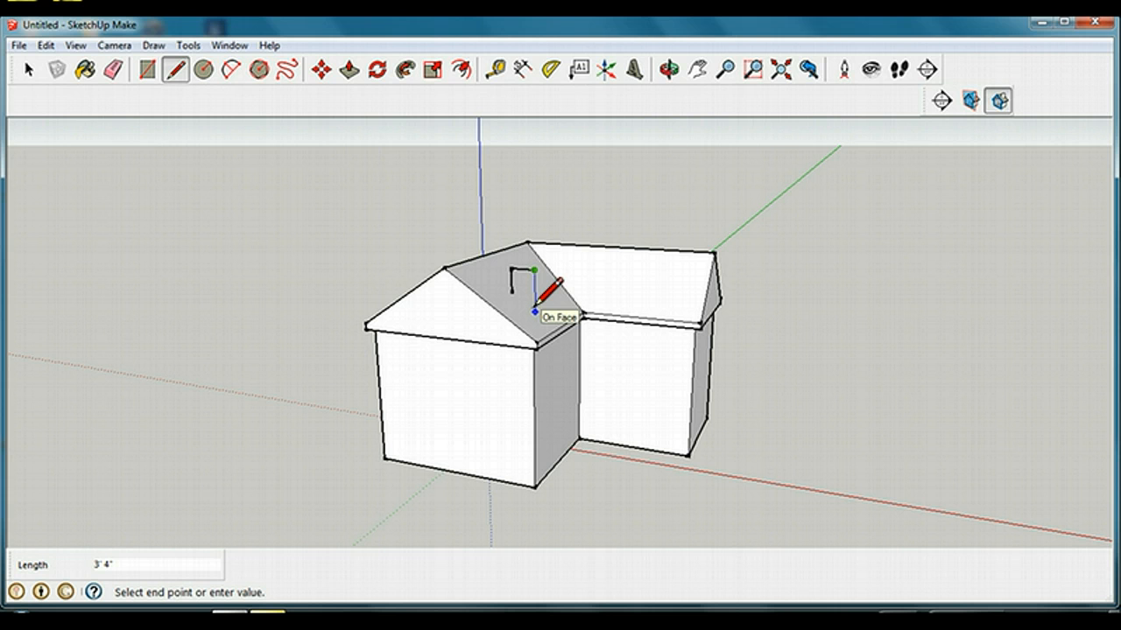
{"action": "left_click", "coordinate": [535, 310]}
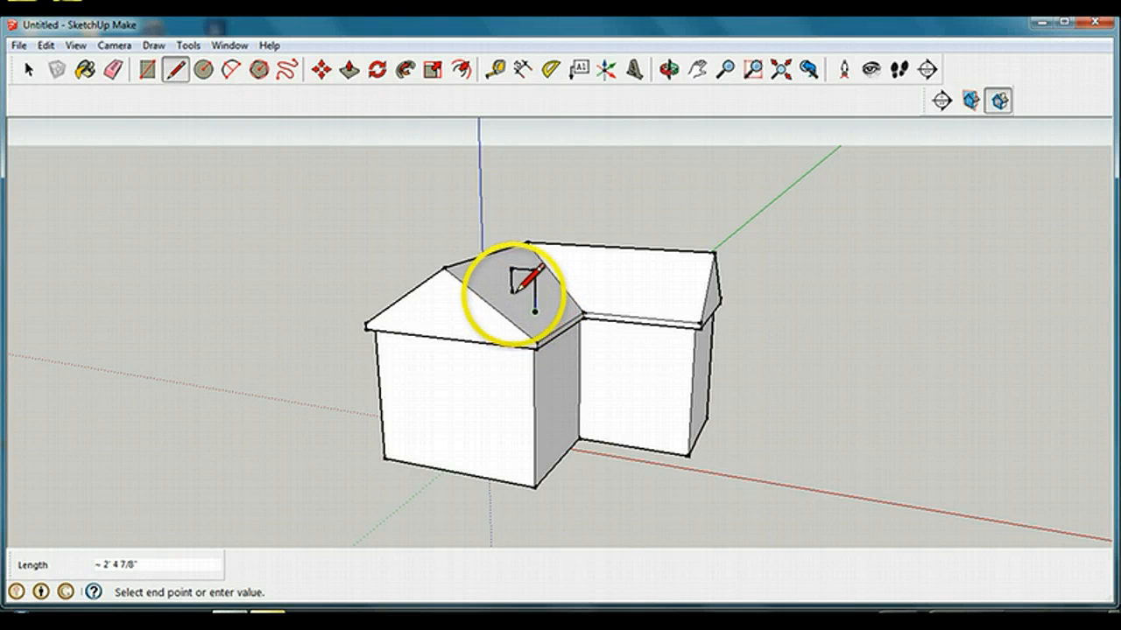
{"action": "left_click", "coordinate": [511, 292]}
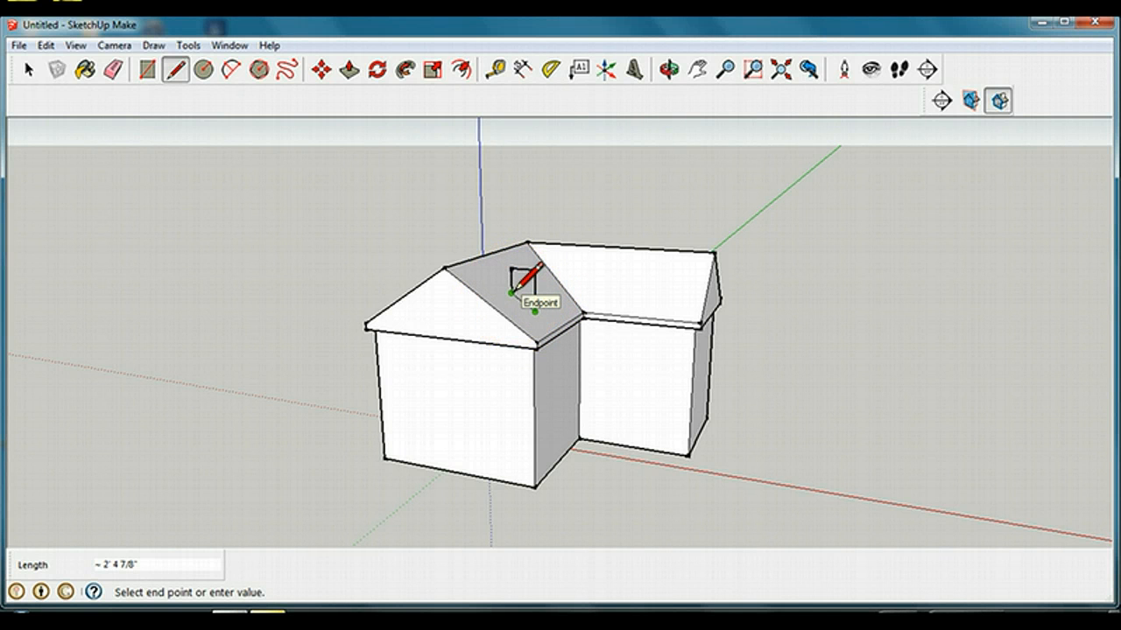
{"action": "left_click", "coordinate": [512, 293]}
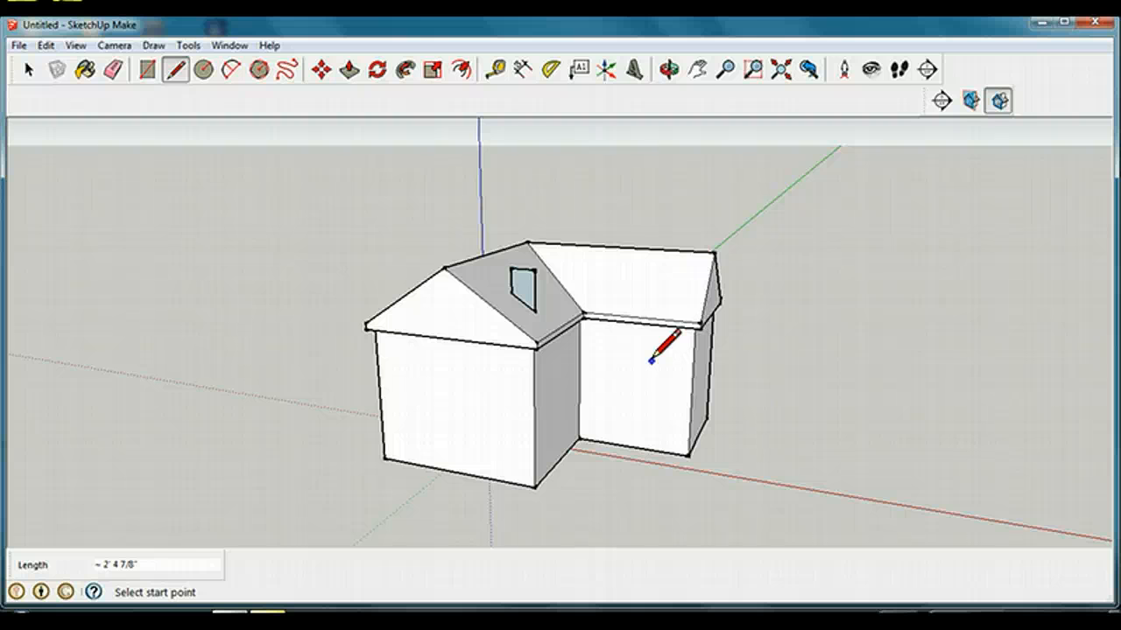
Step: Push/Pull the chimney's side face 2' to make a solid chimney on the roof slope
{"action": "left_click", "coordinate": [670, 72]}
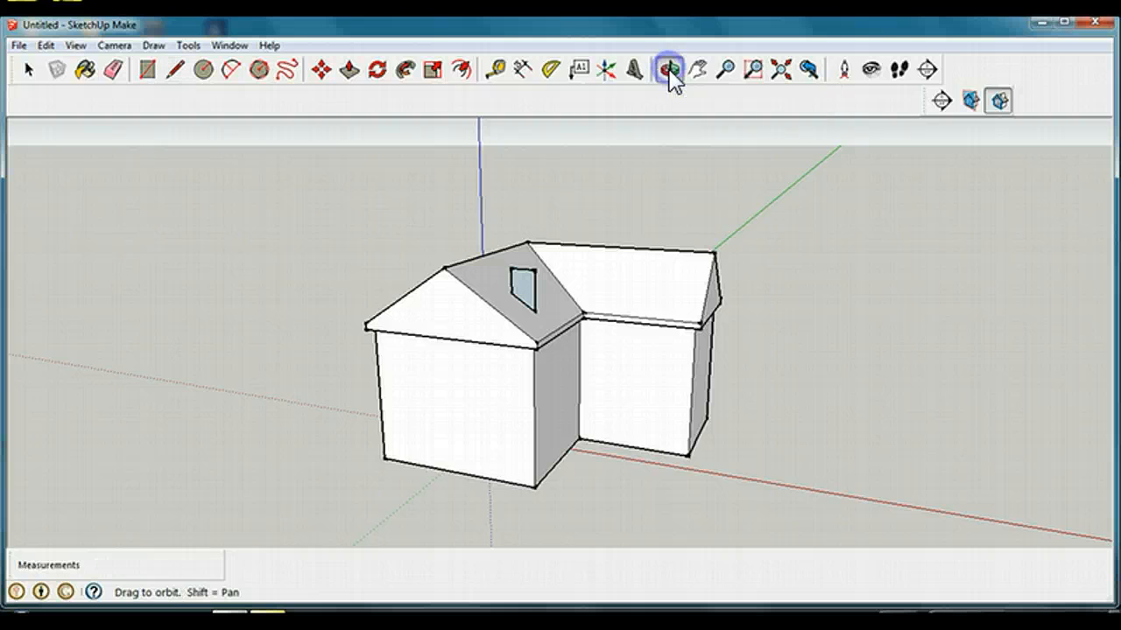
{"action": "left_click_drag", "start_coordinate": [651, 191], "coordinate": [212, 230]}
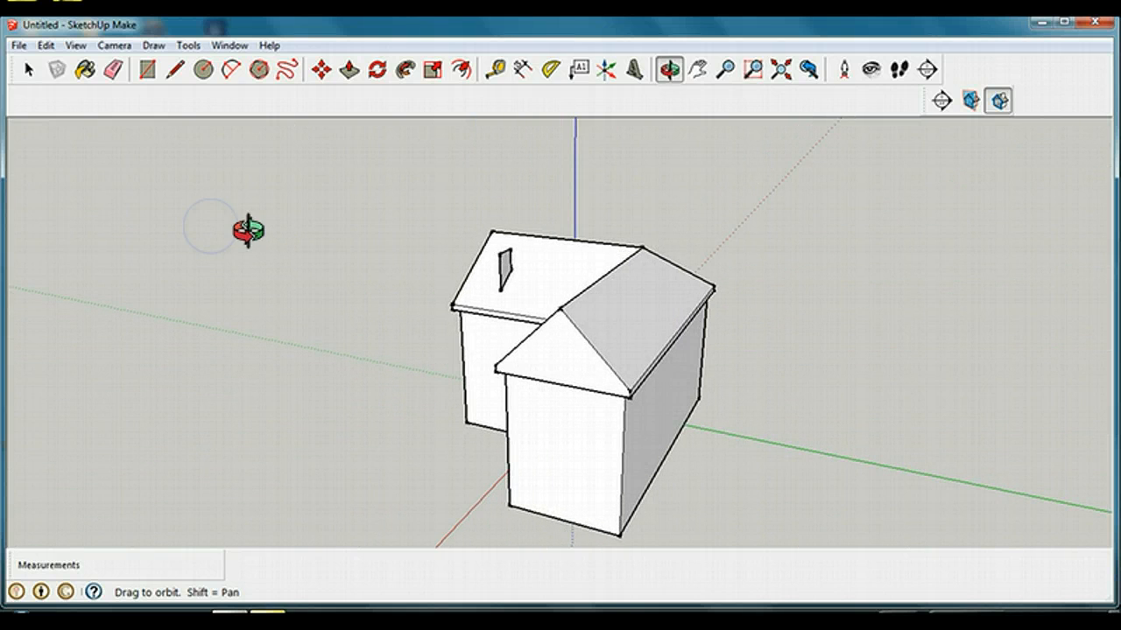
{"action": "left_click", "coordinate": [350, 70]}
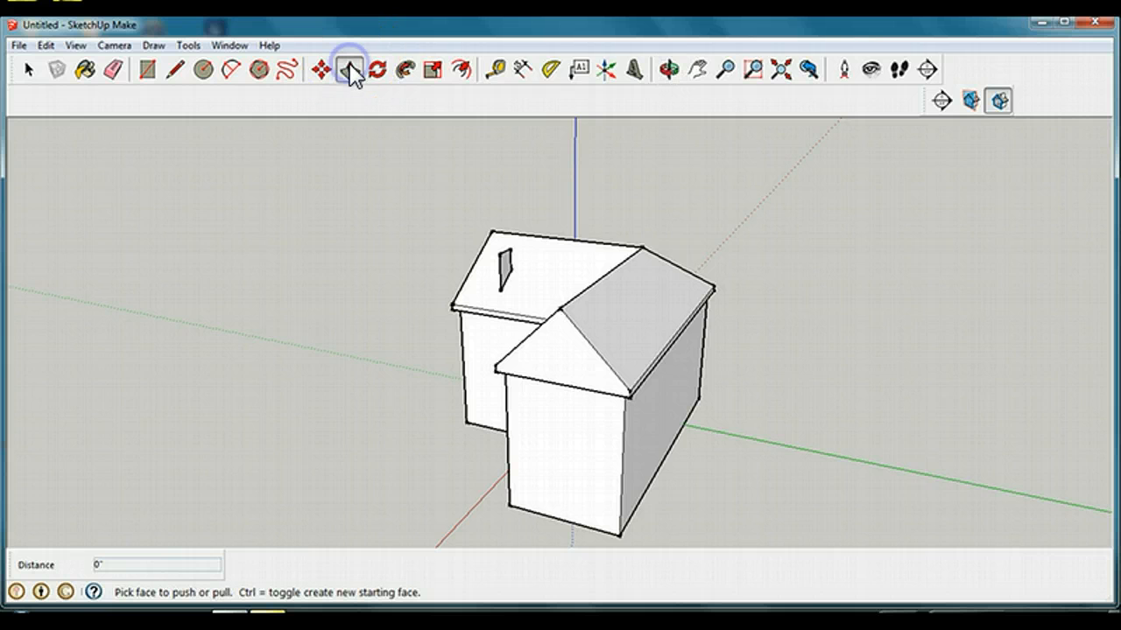
{"action": "left_click", "coordinate": [505, 260]}
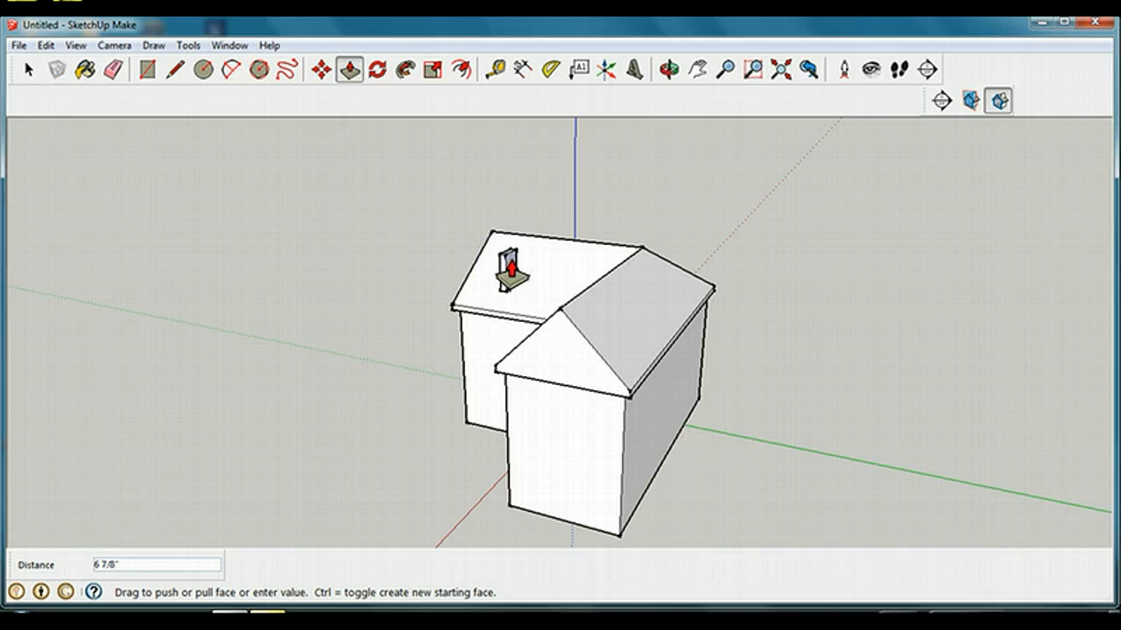
{"action": "type", "text": "2"}
{"action": "key", "text": "Return"}
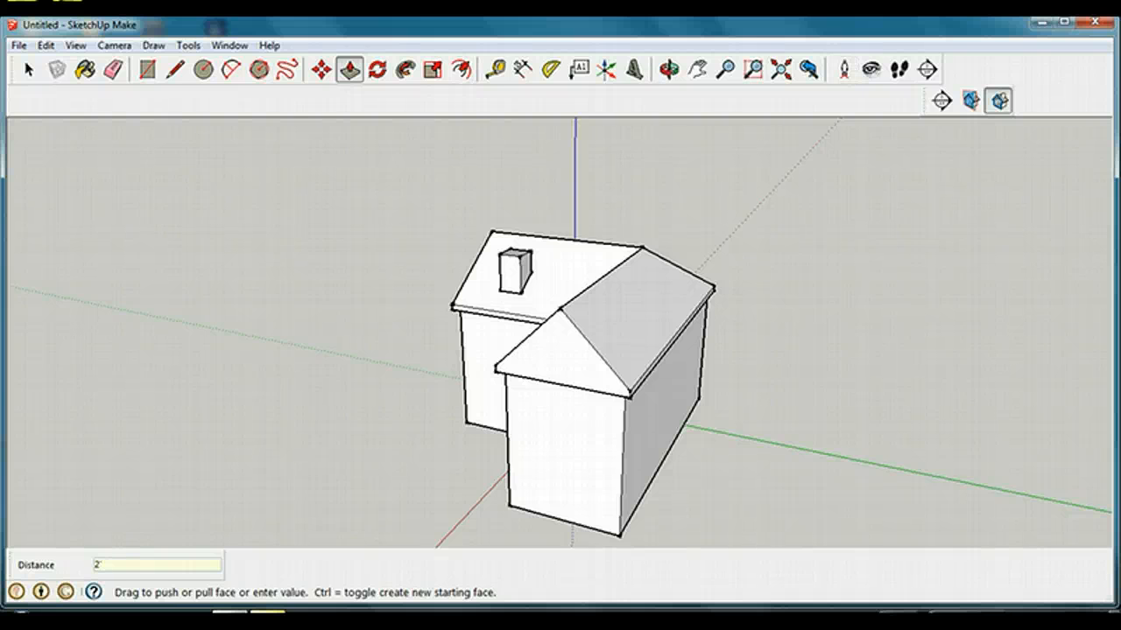
Step: Save the model as "practice house" in the gateway folder
{"action": "left_click", "coordinate": [15, 45]}
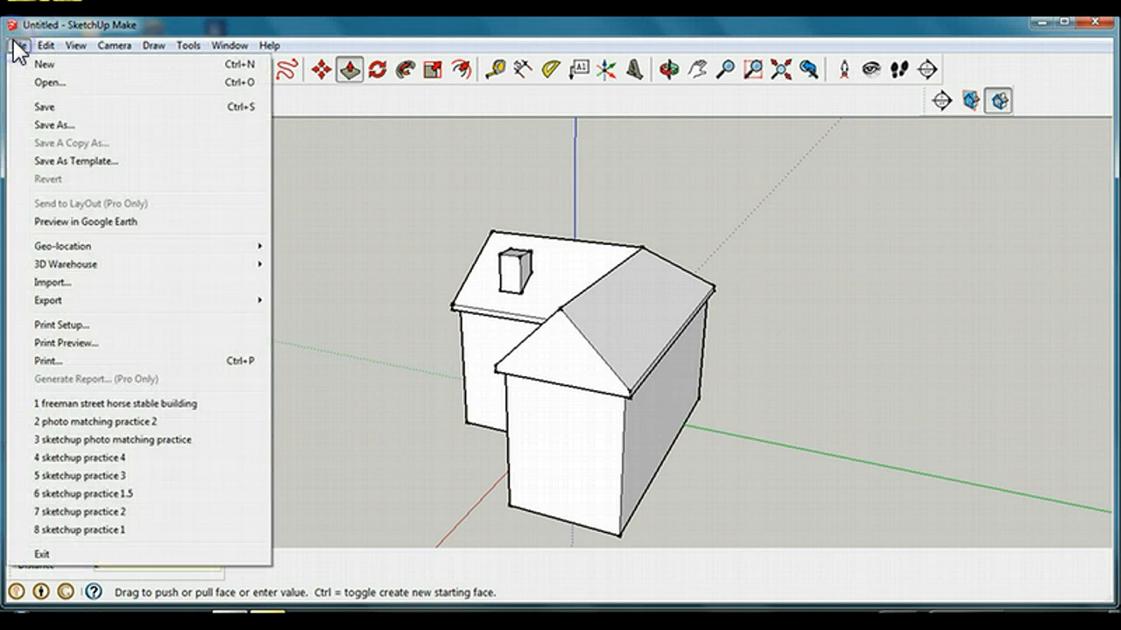
{"action": "left_click", "coordinate": [48, 125]}
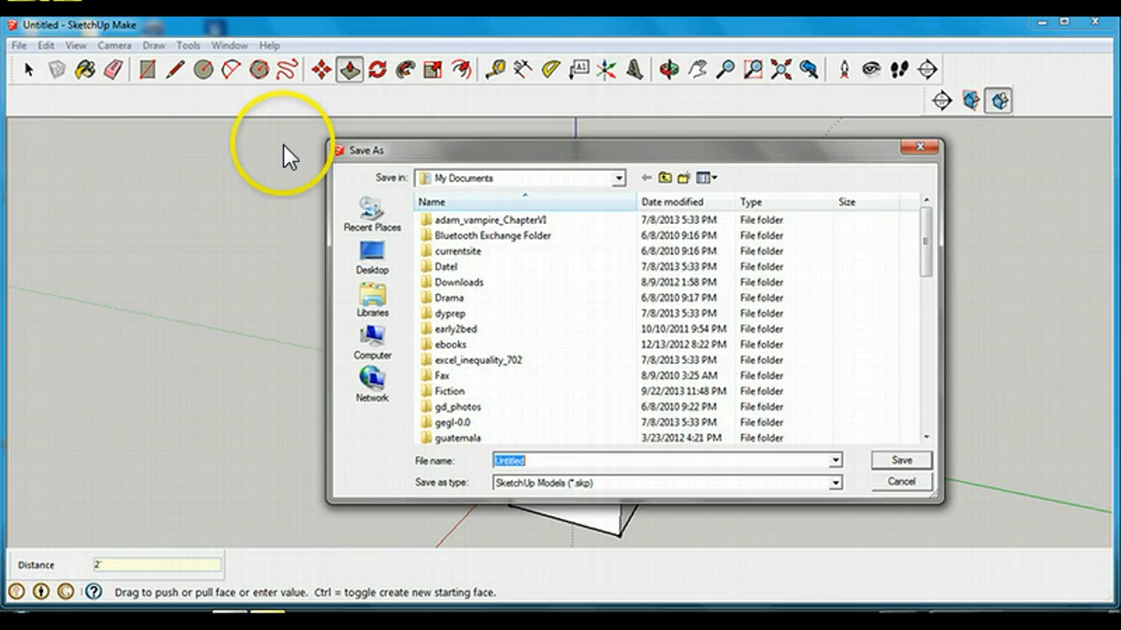
{"action": "left_click", "coordinate": [372, 299]}
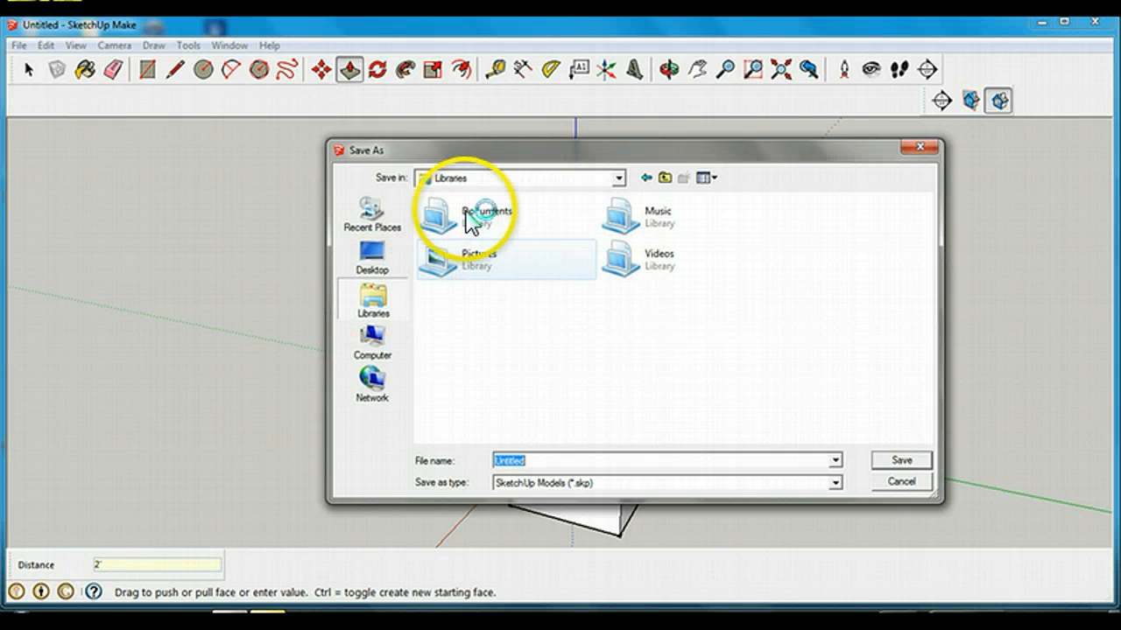
{"action": "left_click", "coordinate": [372, 219]}
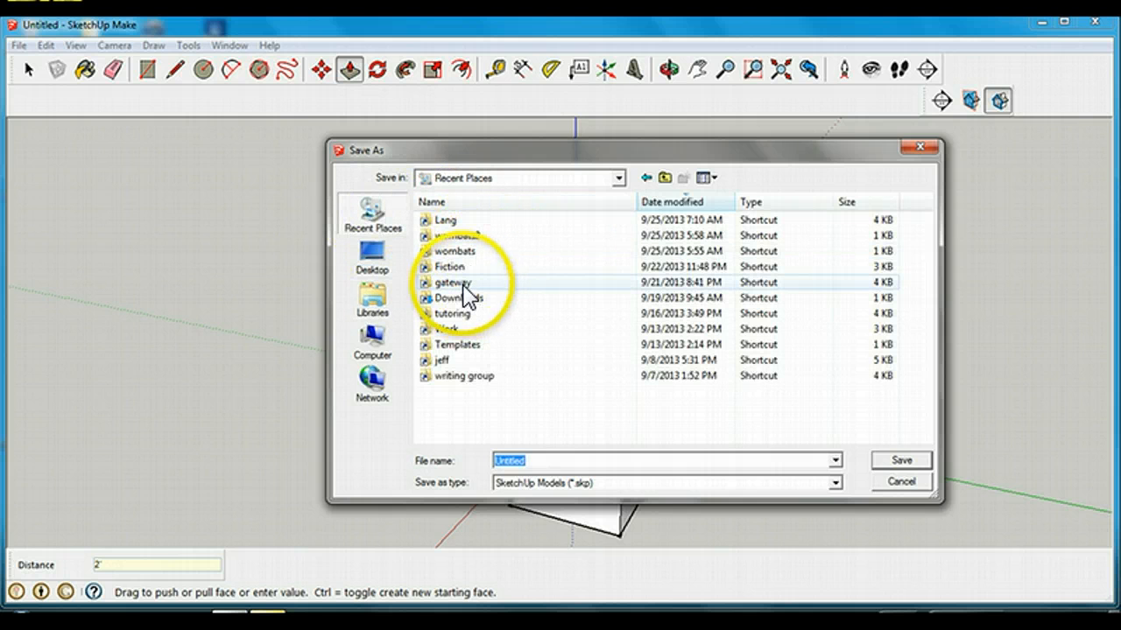
{"action": "left_click", "coordinate": [461, 282]}
{"action": "double_click", "coordinate": [461, 282]}
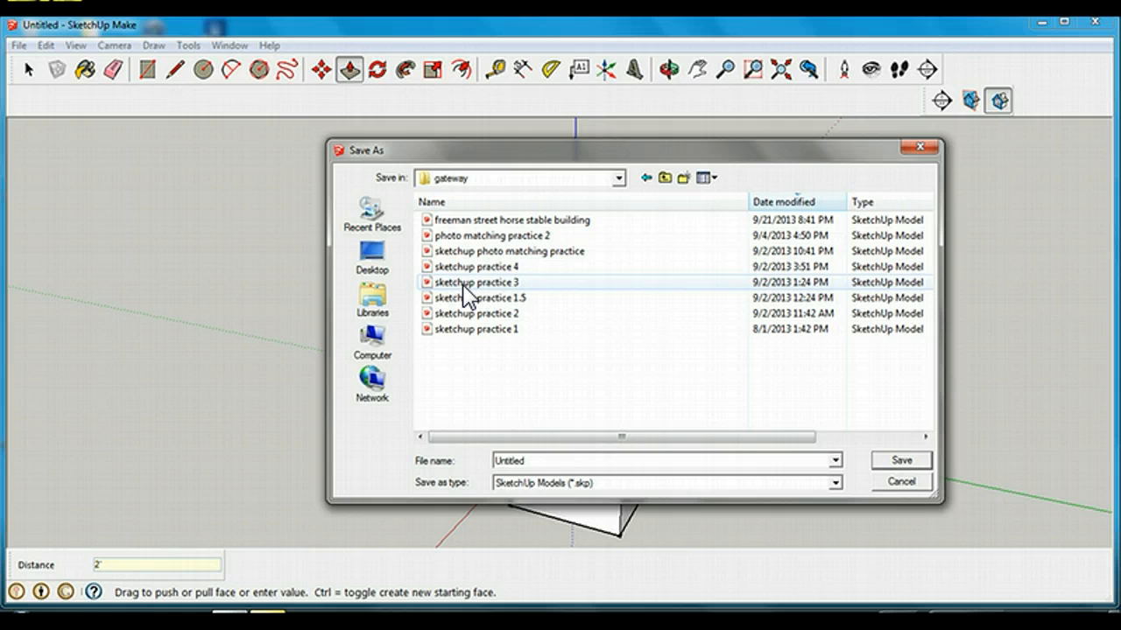
{"action": "double_click", "coordinate": [570, 458]}
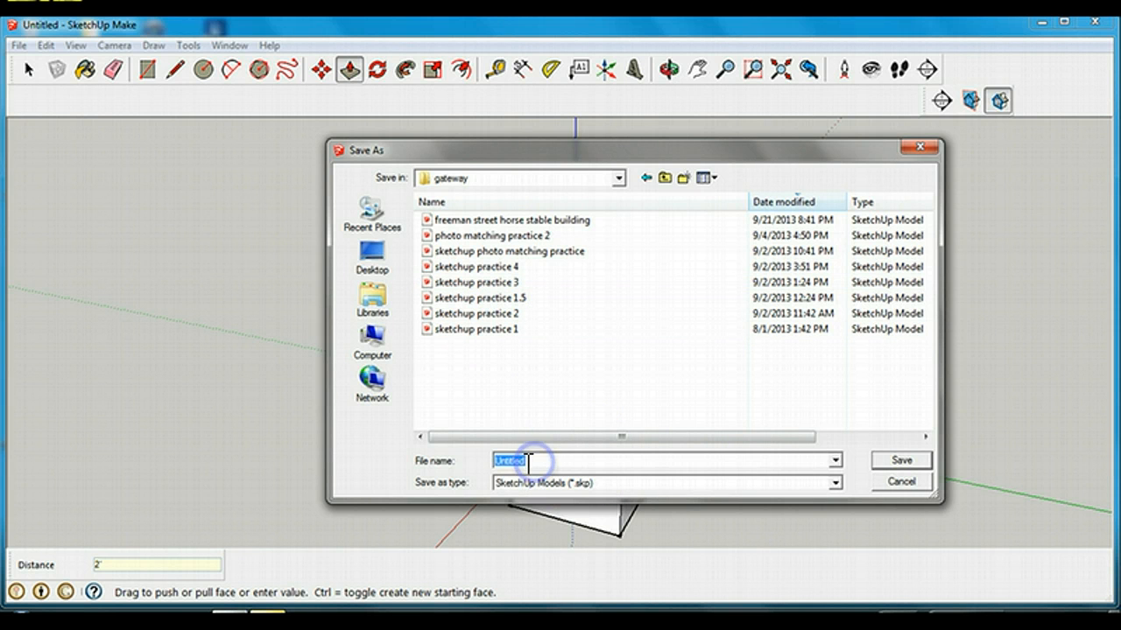
{"action": "type", "text": "pr"}
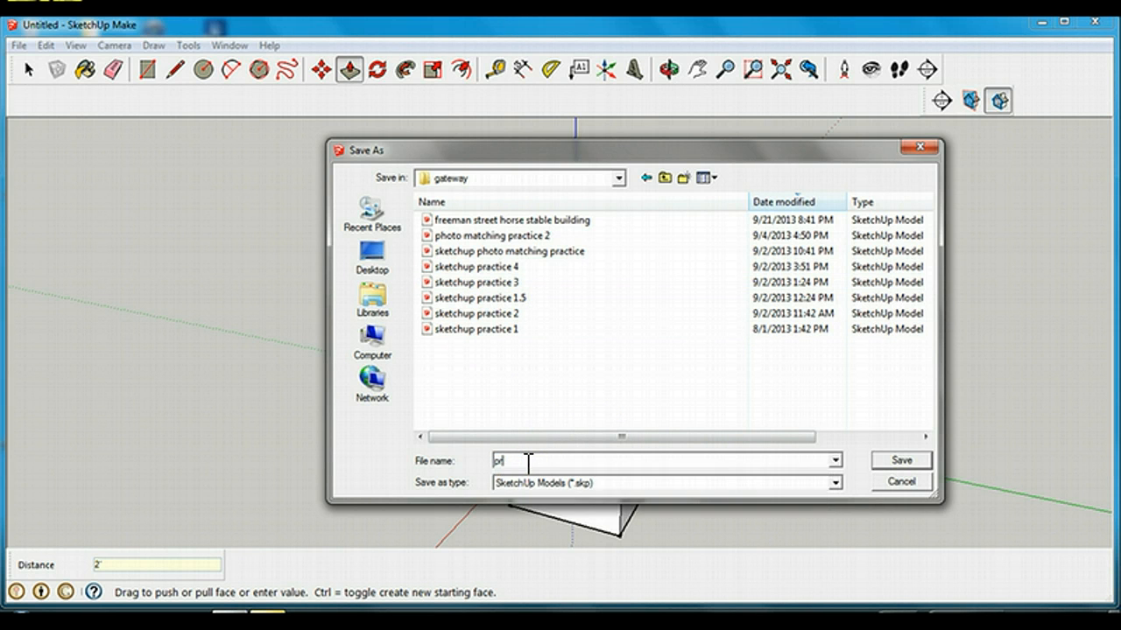
{"action": "type", "text": "actice house"}
{"action": "key", "text": "Return"}
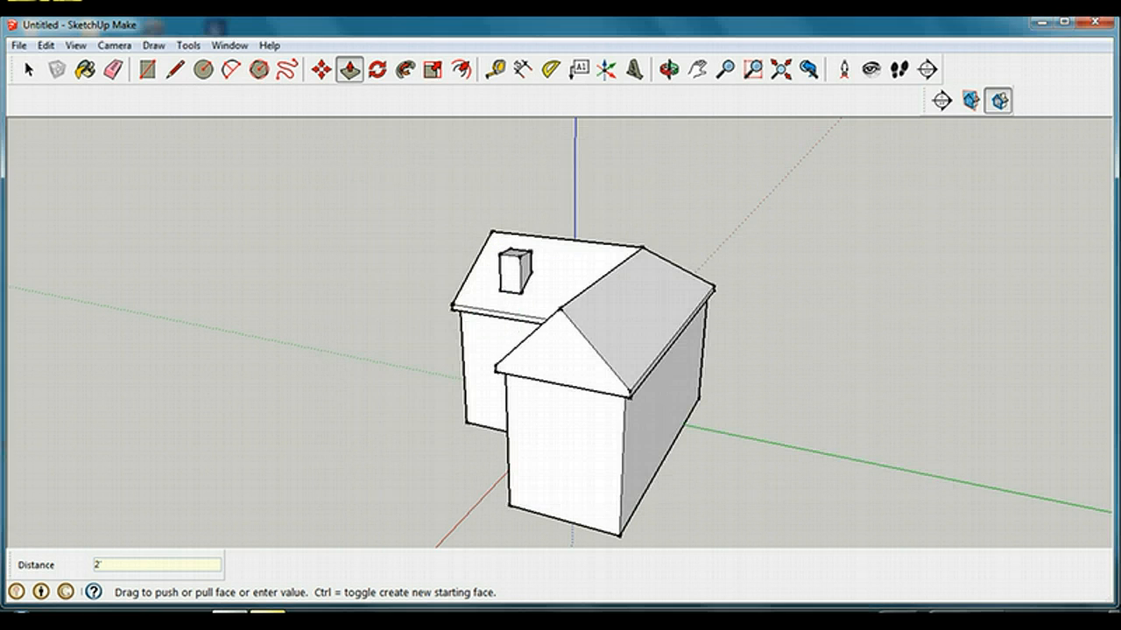